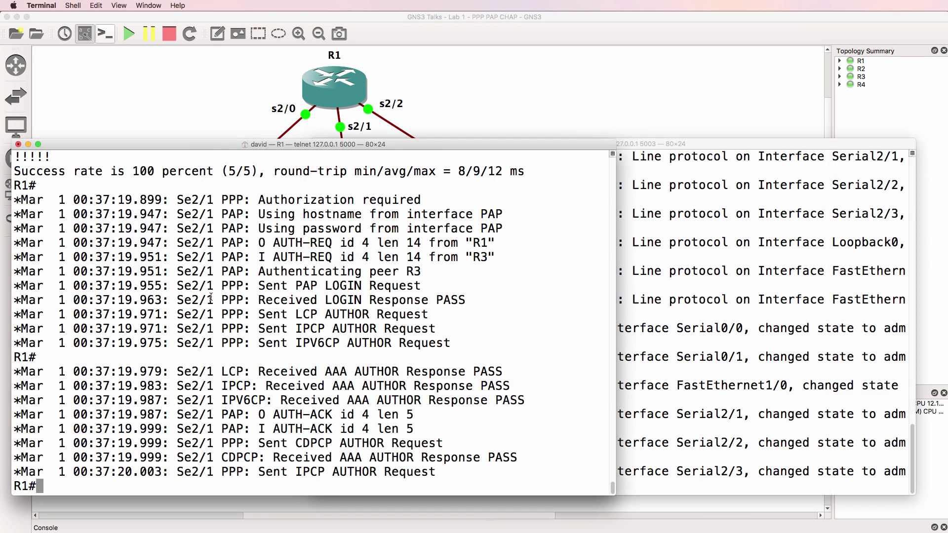
- Turn off all debugging on R1 and create local user R4 with a password
{"action": "type", "text": "un all"}
{"action": "key", "text": "Return"}
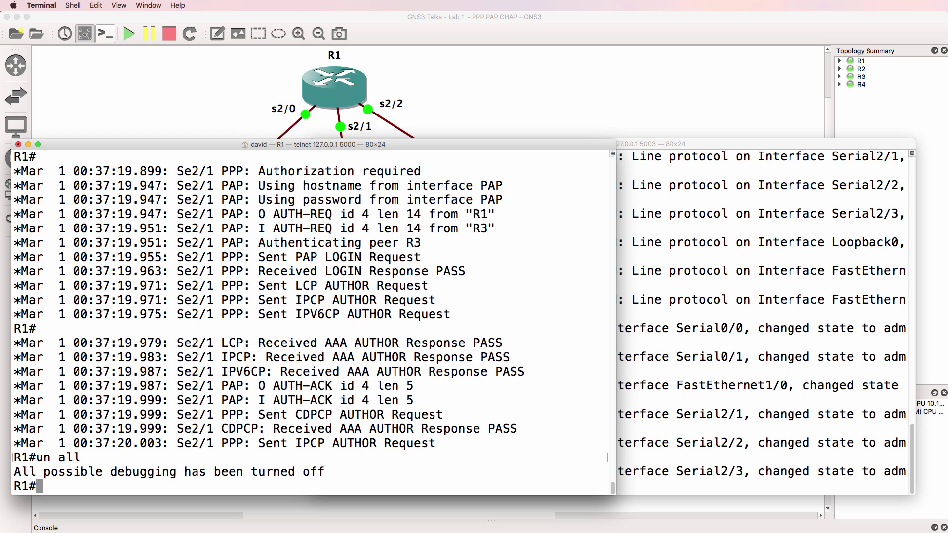
{"action": "type", "text": "conf t"}
{"action": "key", "text": "Return"}
{"action": "type", "text": "user"}
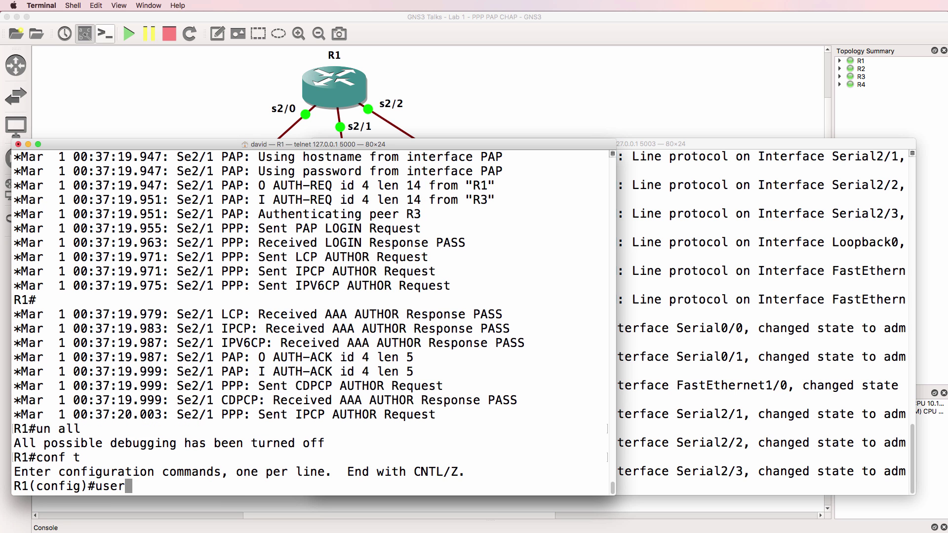
{"action": "type", "text": "name R4 pas"}
{"action": "key", "text": "Tab"}
{"action": "type", "text": "cisco"}
{"action": "key", "text": "Return"}
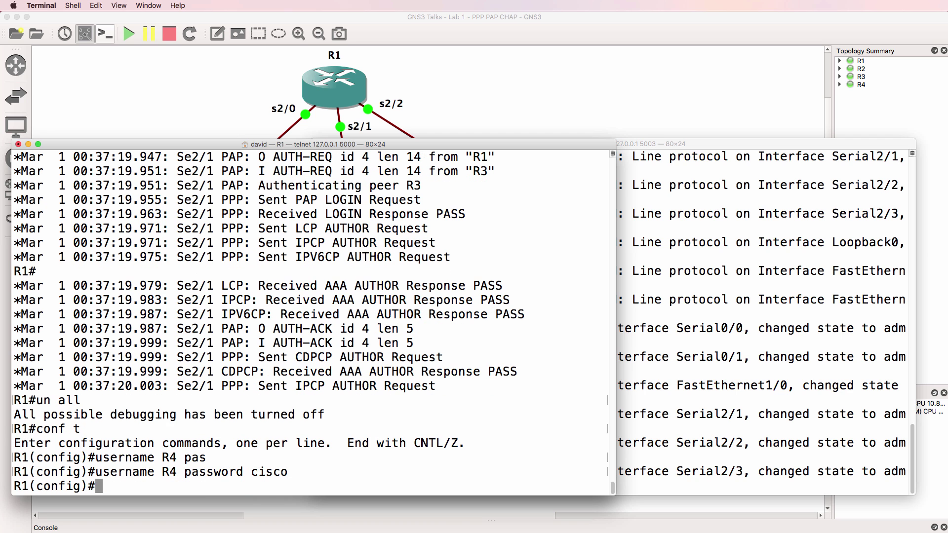
- Set PPP encapsulation with CHAP authentication on R1's Serial2/2
{"action": "key", "text": "super+Tab"}
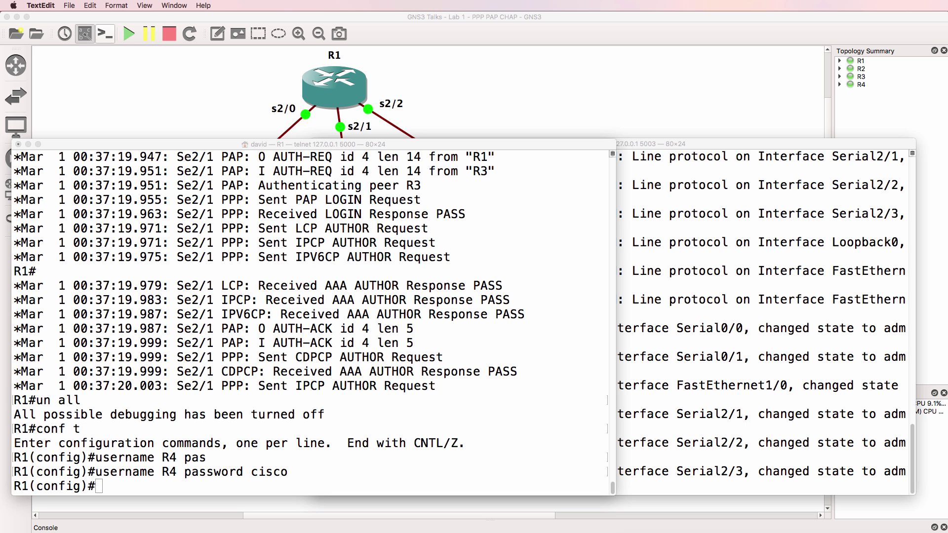
{"action": "key", "text": "super+Tab"}
{"action": "type", "text": "int s2/2"}
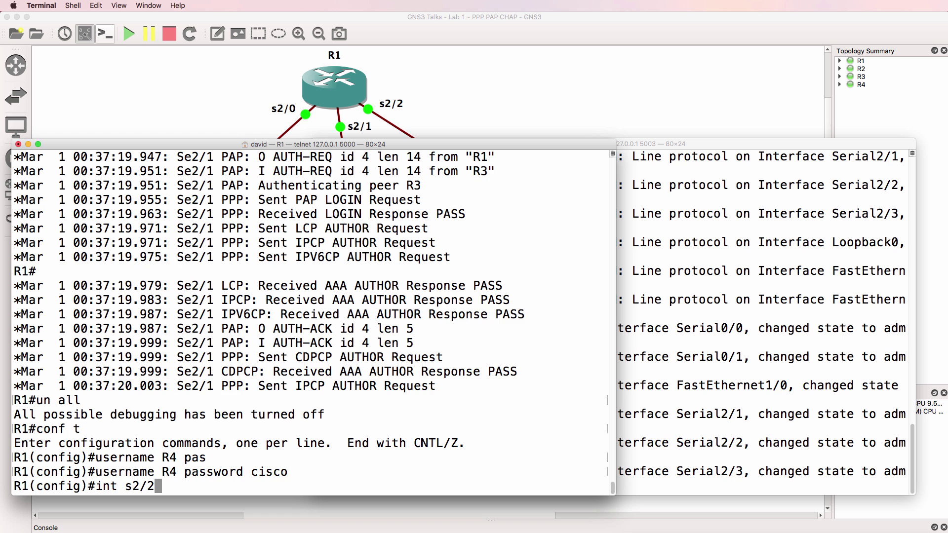
{"action": "key", "text": "Return"}
{"action": "type", "text": "en"}
{"action": "key", "text": "Tab"}
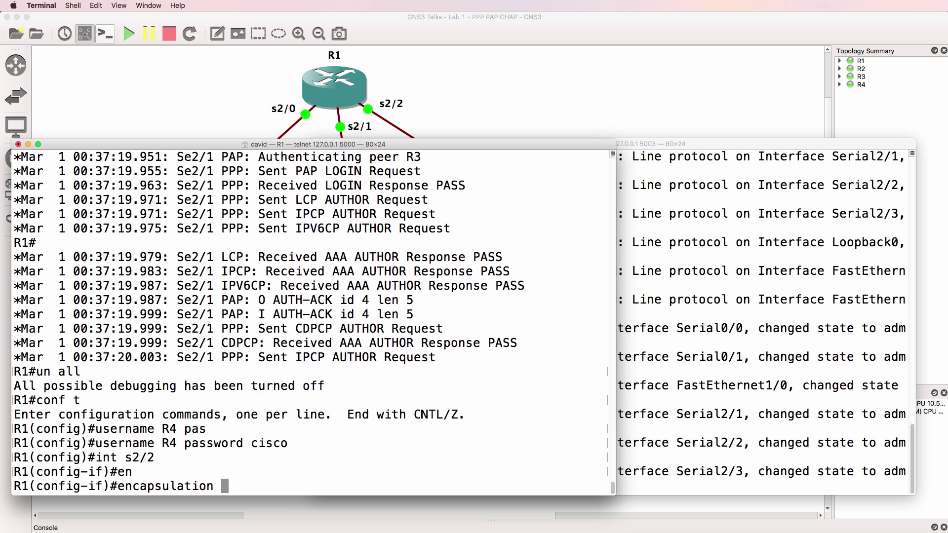
{"action": "type", "text": "ppp"}
{"action": "key", "text": "Return"}
{"action": "type", "text": "ppp aut"}
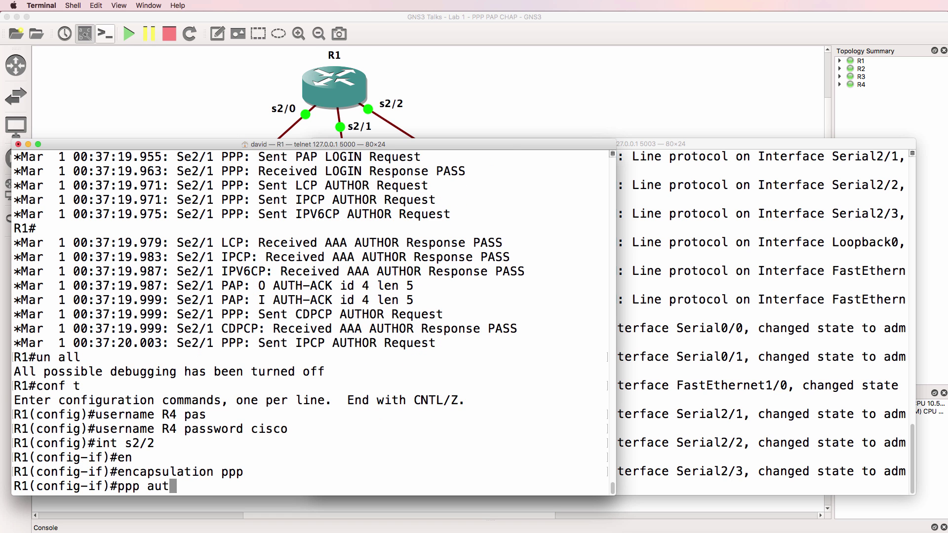
{"action": "type", "text": "hen"}
{"action": "key", "text": "Tab"}
{"action": "type", "text": "chap"}
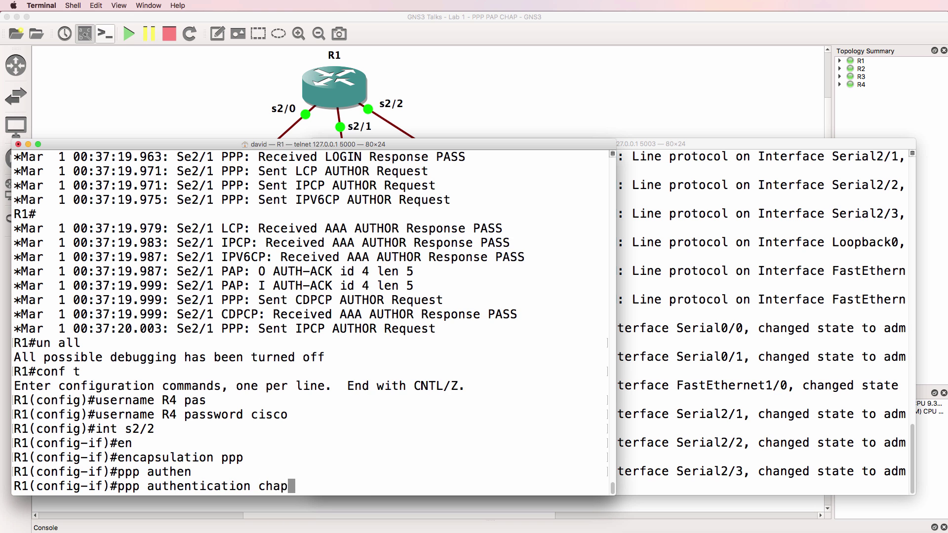
{"action": "key", "text": "Return"}
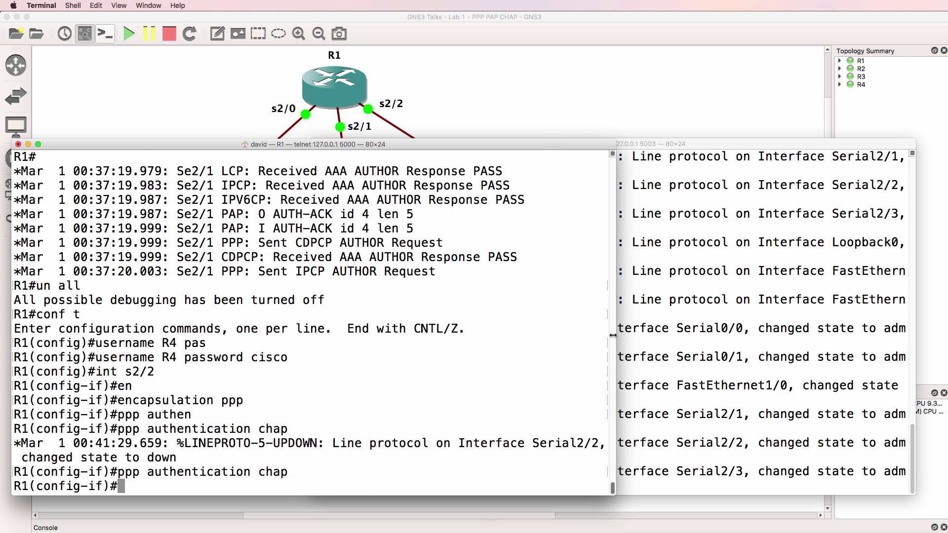
- List R4's interfaces and mark Serial2/0 with address 10.1.3.2
{"action": "left_click", "coordinate": [670, 328]}
{"action": "key", "text": "Return"}
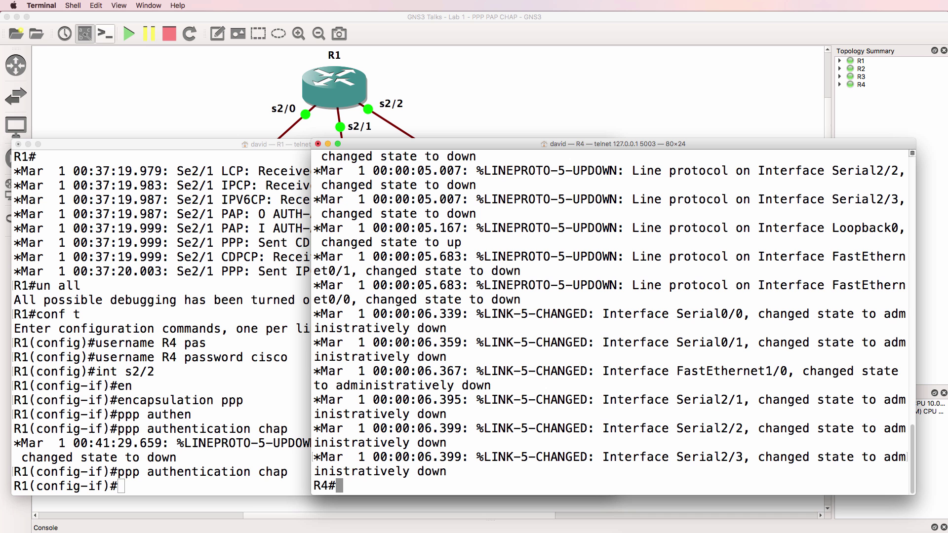
{"action": "type", "text": "sh ip int brief"}
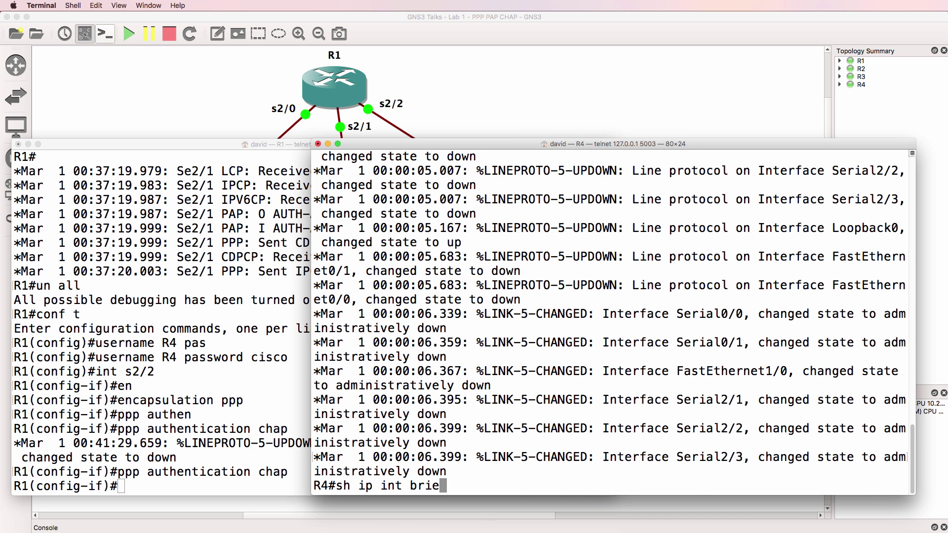
{"action": "key", "text": "Return"}
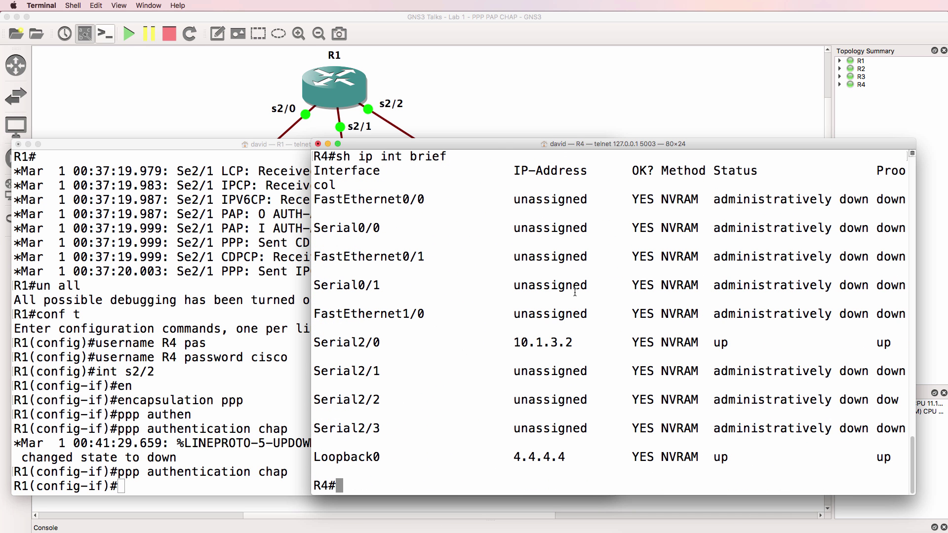
{"action": "left_click_drag", "start_coordinate": [315, 343], "coordinate": [917, 336]}
- Create local user R1 with a password in R4's global configuration
{"action": "type", "text": "conf t"}
{"action": "key", "text": "Return"}
{"action": "type", "text": "username "}
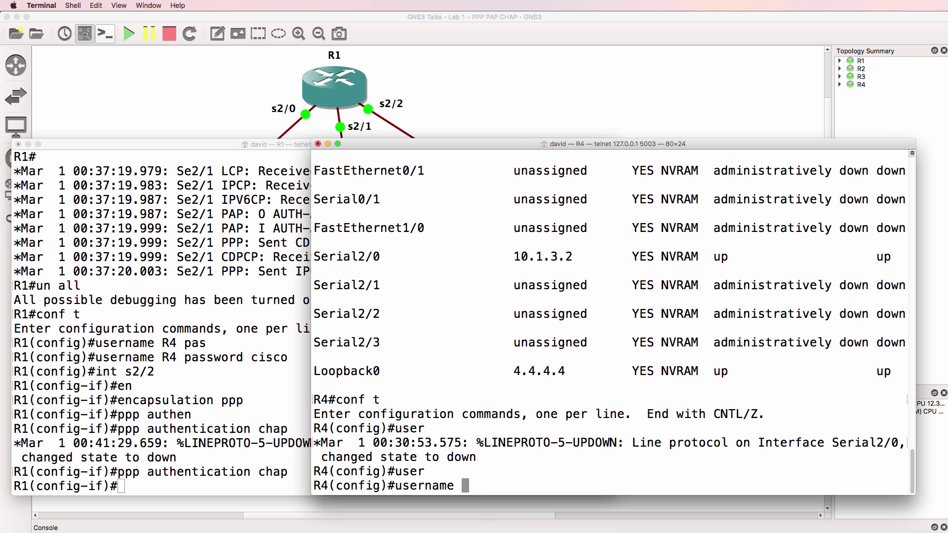
{"action": "type", "text": "R1 pas"}
{"action": "key", "text": "Tab"}
{"action": "type", "text": "cisco"}
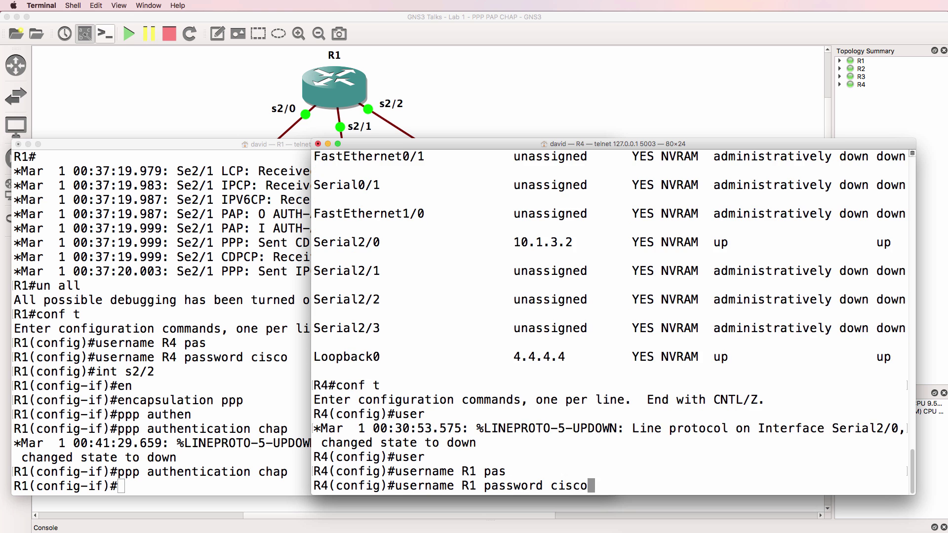
{"action": "key", "text": "Return"}
- Set PPP encapsulation with CHAP authentication on R4's Serial2/0 and exit configuration
{"action": "type", "text": "int s2/0"}
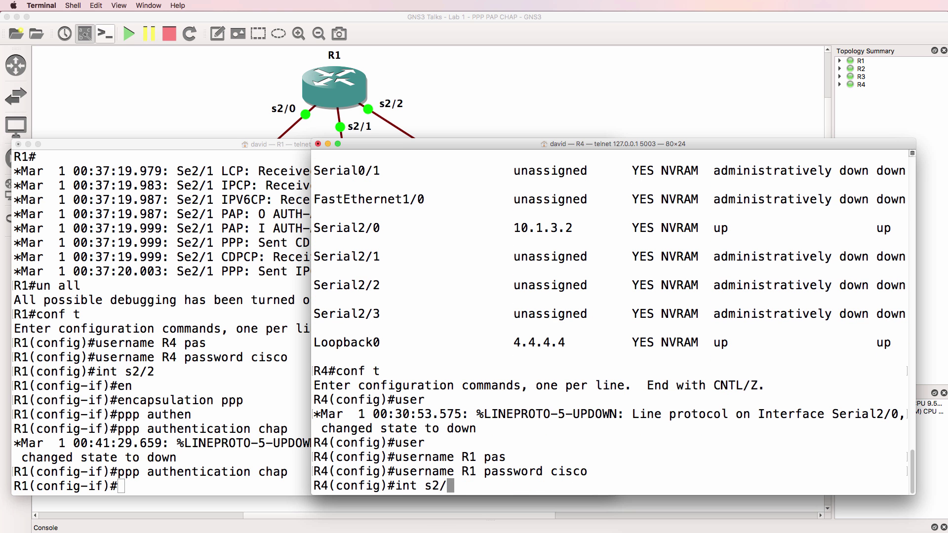
{"action": "key", "text": "Return"}
{"action": "type", "text": "en"}
{"action": "key", "text": "Tab"}
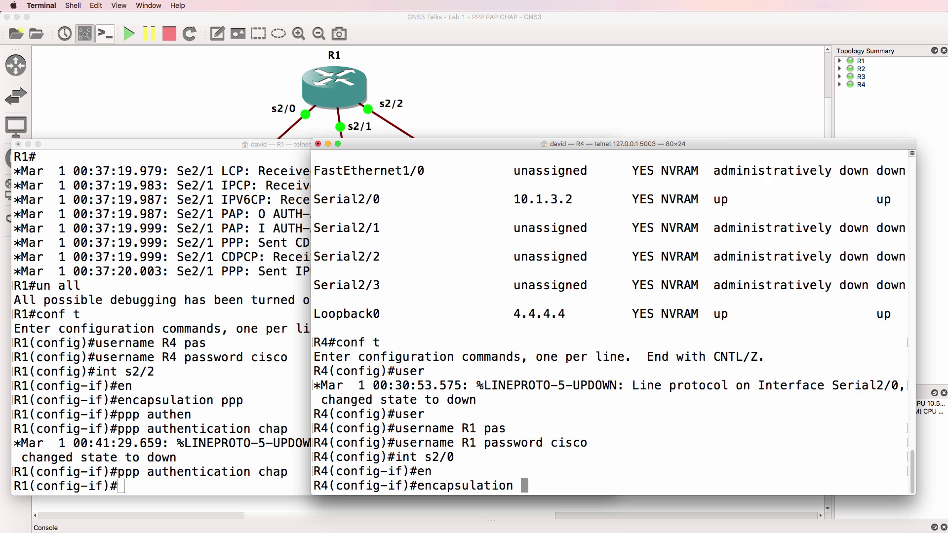
{"action": "type", "text": "ppp"}
{"action": "key", "text": "Return"}
{"action": "type", "text": "ppp authen"}
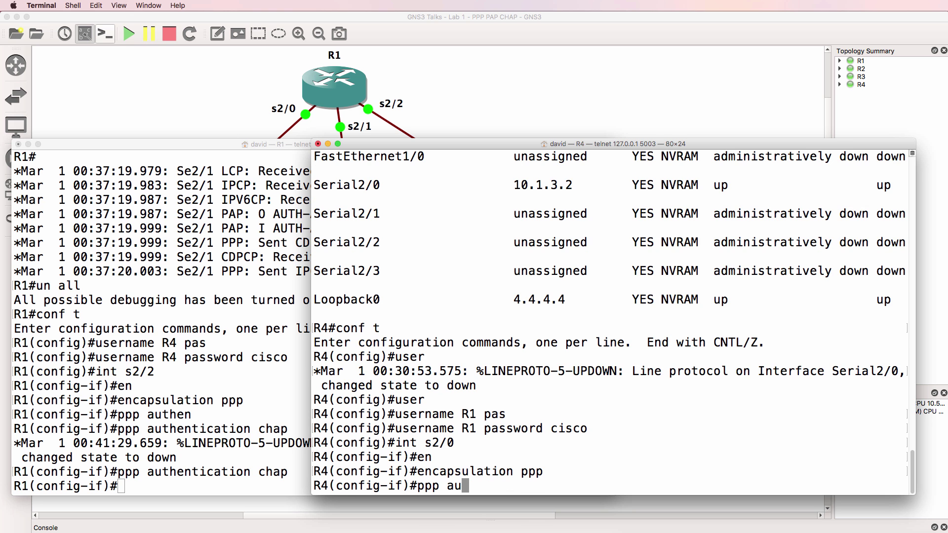
{"action": "key", "text": "Tab"}
{"action": "type", "text": "chap"}
{"action": "key", "text": "Return"}
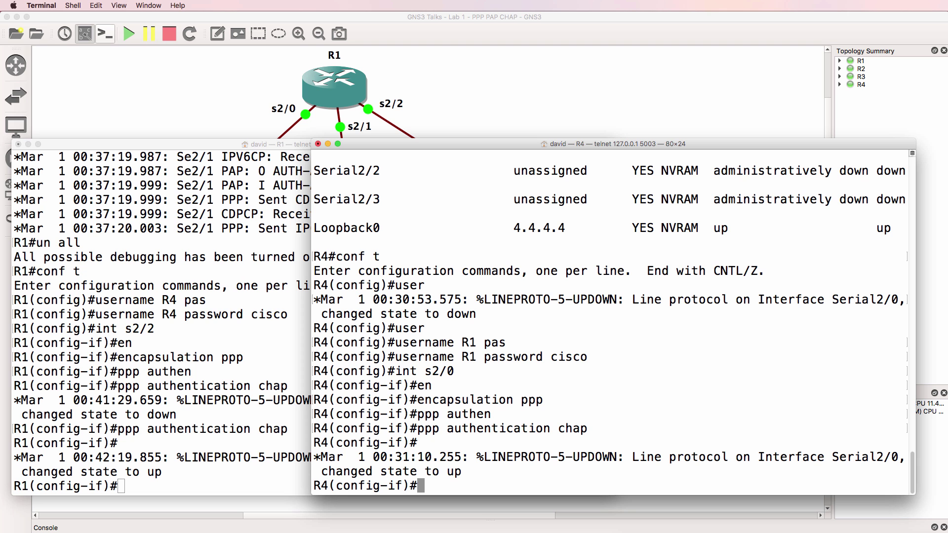
{"action": "type", "text": "end"}
{"action": "key", "text": "Return"}
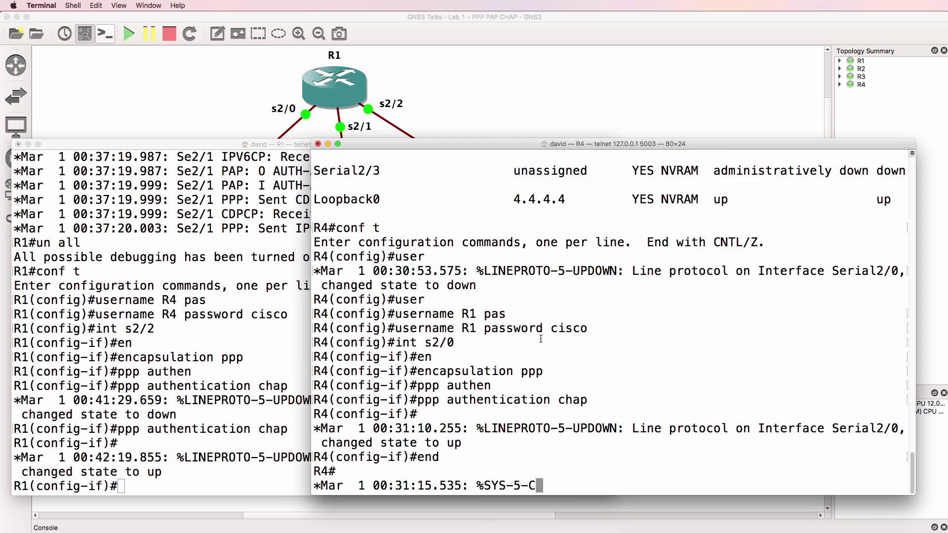
- Exit configuration on R1 and show the running configs of Serial2/1 and Serial2/2
{"action": "key", "text": "super+grave"}
{"action": "type", "text": "end"}
{"action": "key", "text": "Return"}
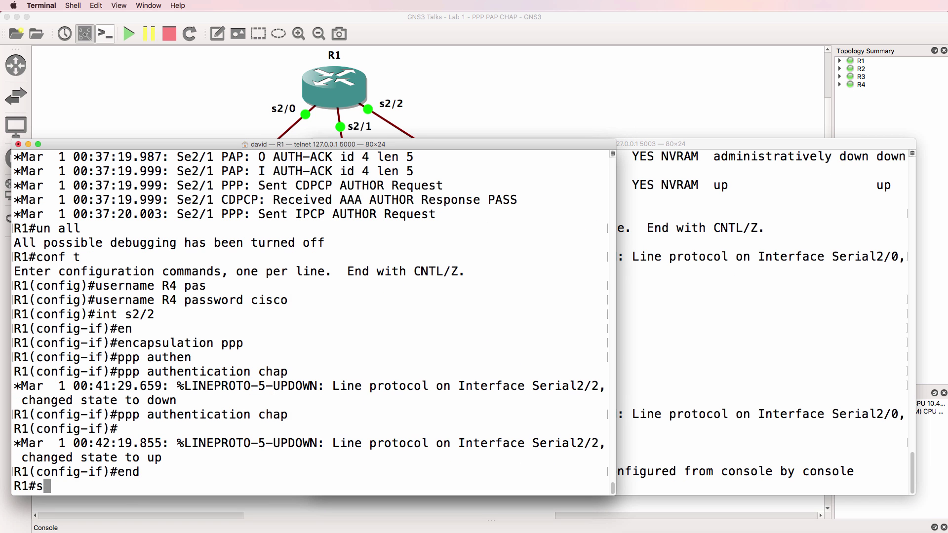
{"action": "type", "text": "sh run int s1/"}
{"action": "key", "text": "BackSpace"}
{"action": "key", "text": "BackSpace"}
{"action": "type", "text": "2/1"}
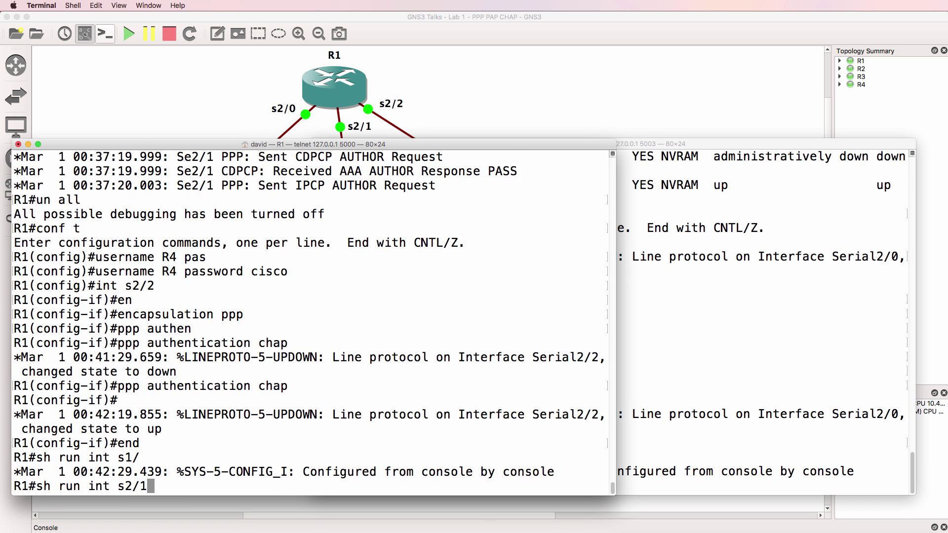
{"action": "key", "text": "Return"}
{"action": "key", "text": "Up"}
{"action": "key", "text": "BackSpace"}
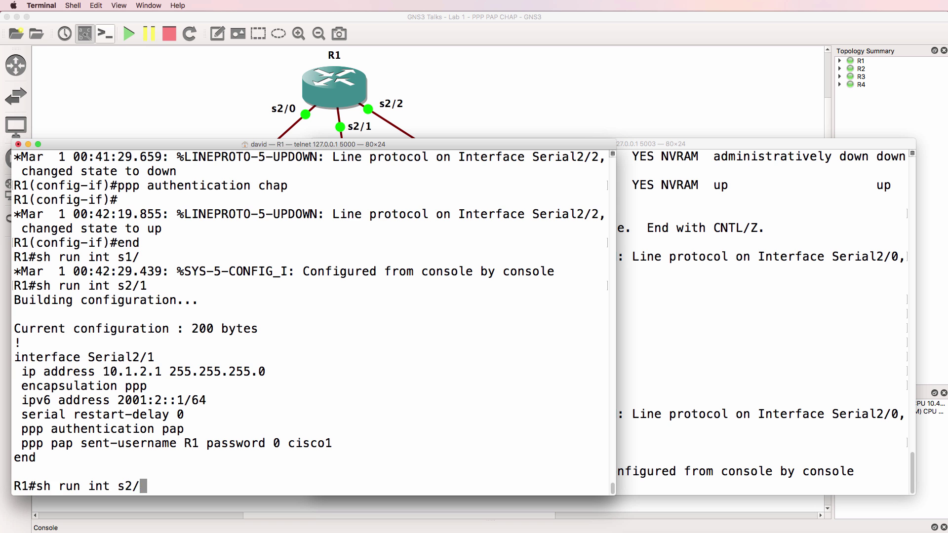
{"action": "type", "text": "2"}
{"action": "key", "text": "Return"}
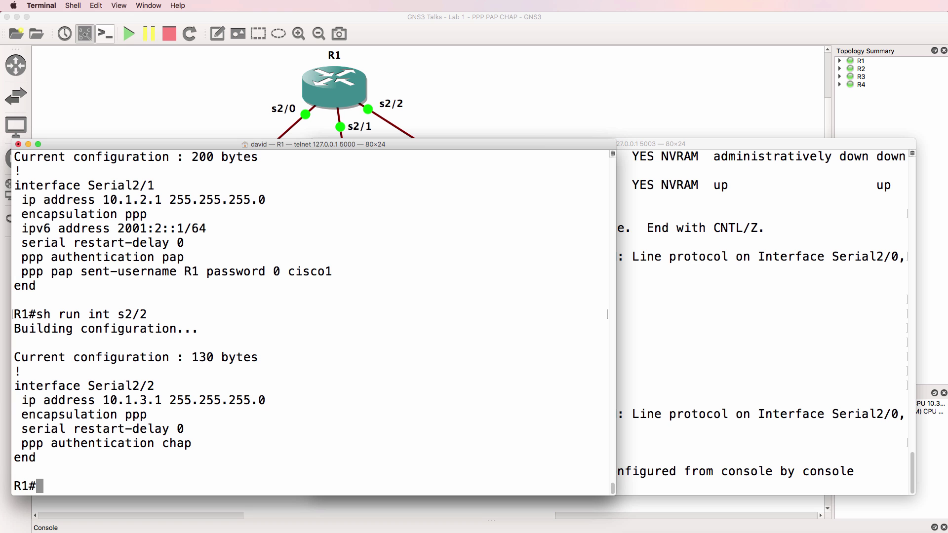
- Compare interface summaries: R4's Serial2/0 at 10.1.3.2 and R1's Serial2/2 at 10.1.3.1, both up
{"action": "left_click", "coordinate": [781, 314]}
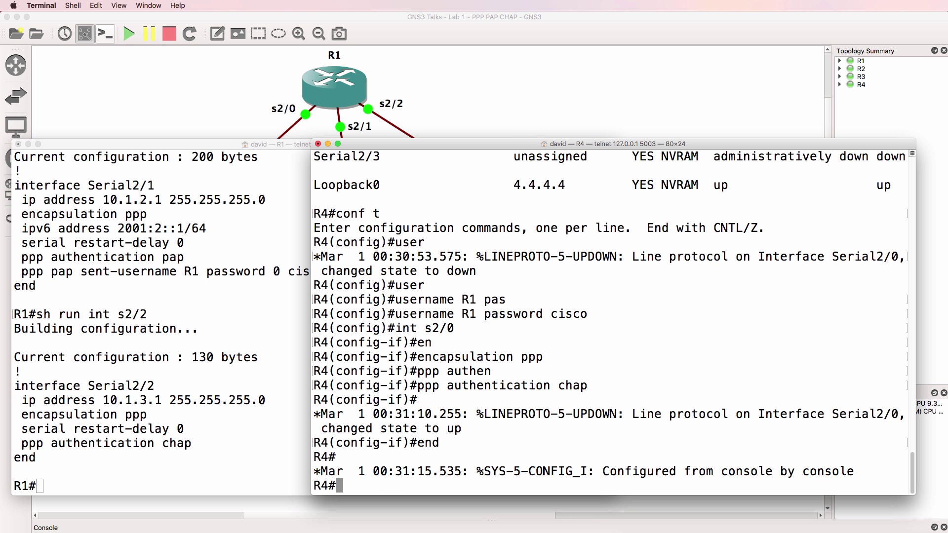
{"action": "type", "text": "sh ip int brief"}
{"action": "key", "text": "Return"}
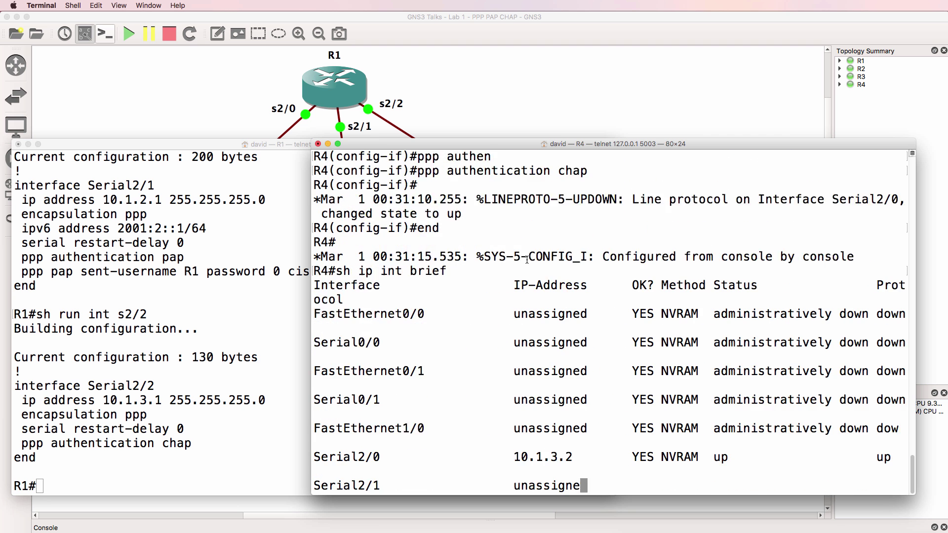
{"action": "left_click_drag", "start_coordinate": [588, 341], "coordinate": [314, 340]}
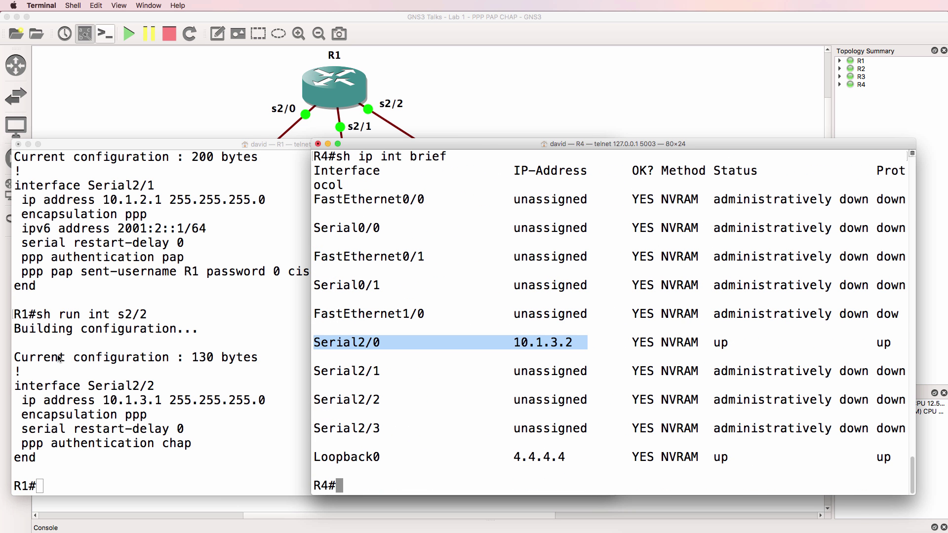
{"action": "left_click", "coordinate": [85, 350]}
{"action": "type", "text": "sh ip int brief"}
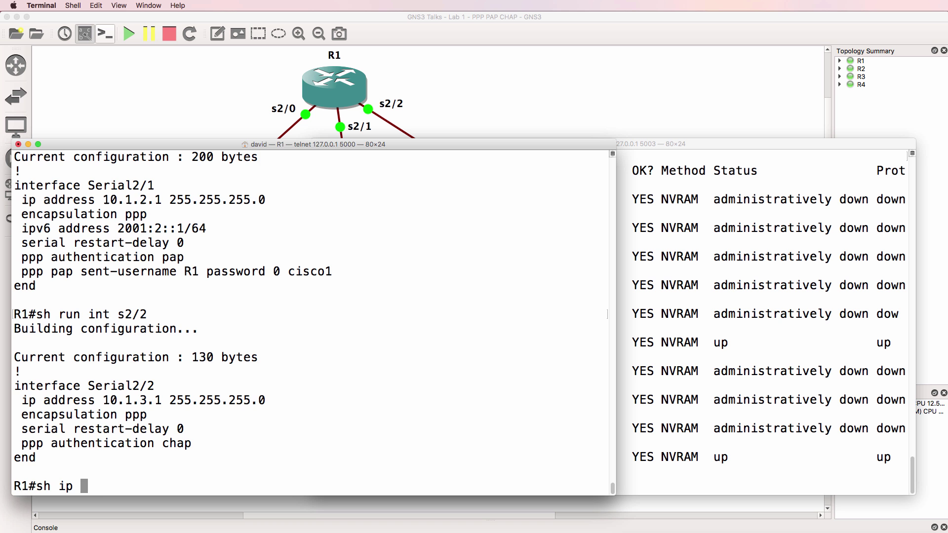
{"action": "key", "text": "Return"}
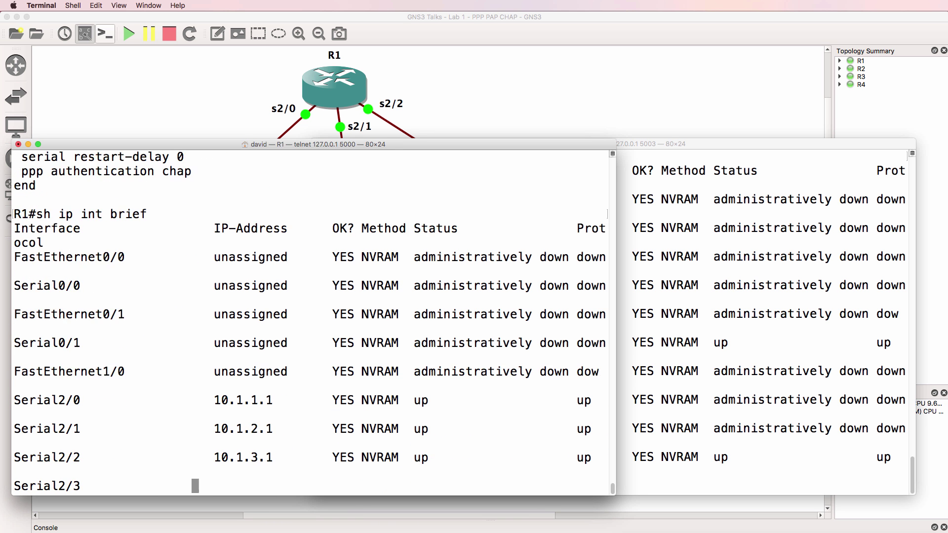
{"action": "left_click_drag", "start_coordinate": [273, 403], "coordinate": [181, 390]}
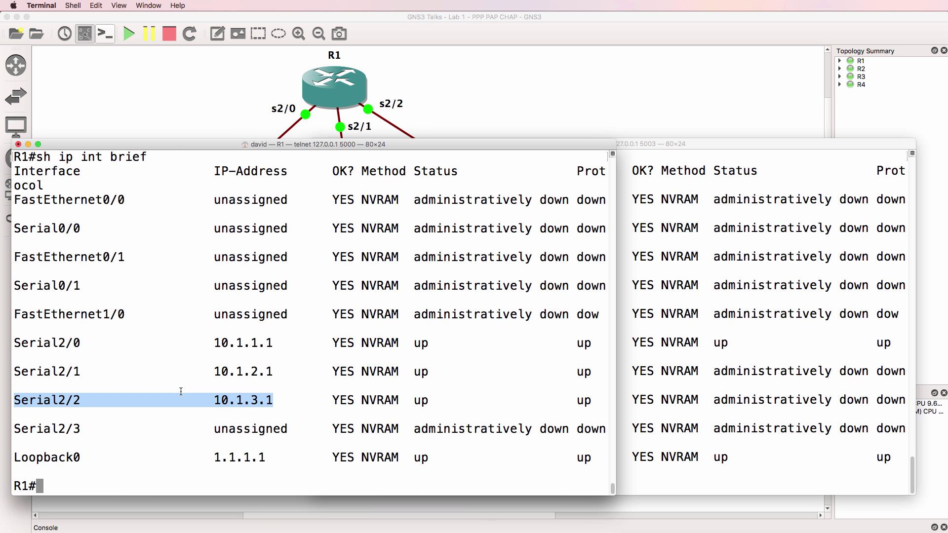
{"action": "key", "text": "super+Tab"}
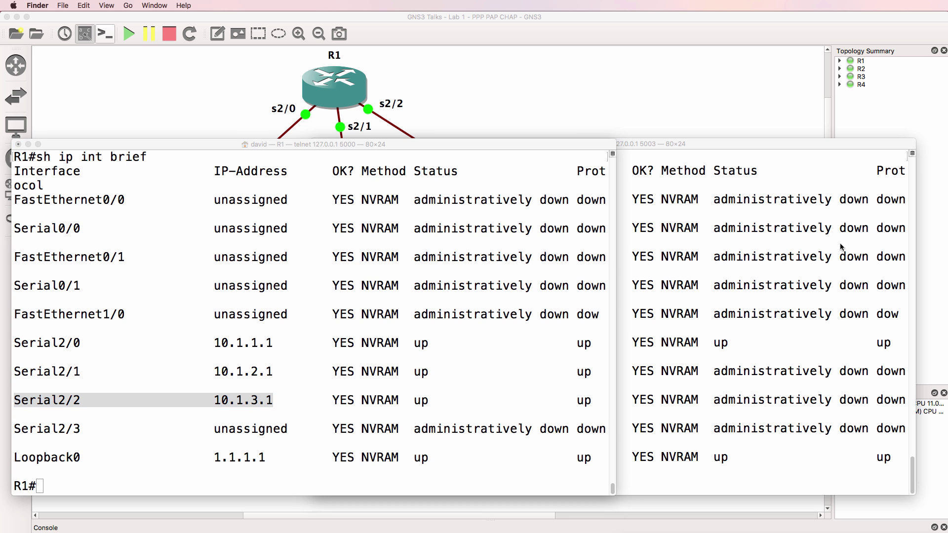
- Ping R1's address 10.1.3.1 from R4
{"action": "left_click", "coordinate": [841, 247]}
{"action": "type", "text": "ping 10.1.2"}
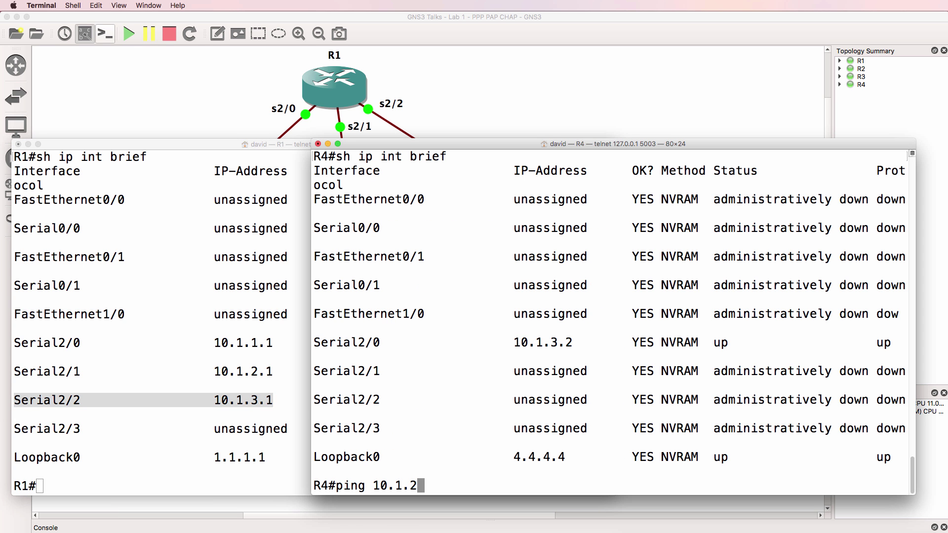
{"action": "key", "text": "BackSpace"}
{"action": "type", "text": "3.1"}
{"action": "key", "text": "Return"}
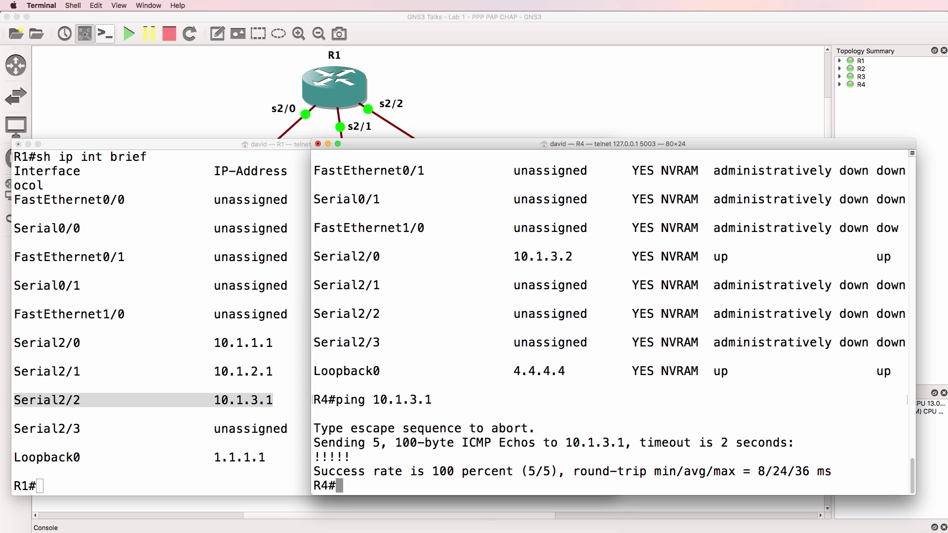
- Inspect R4's Serial2/0 details, highlighting Encapsulation PPP with LCP, IPCP and CDPCP open
{"action": "type", "text": "sh ip int s2"}
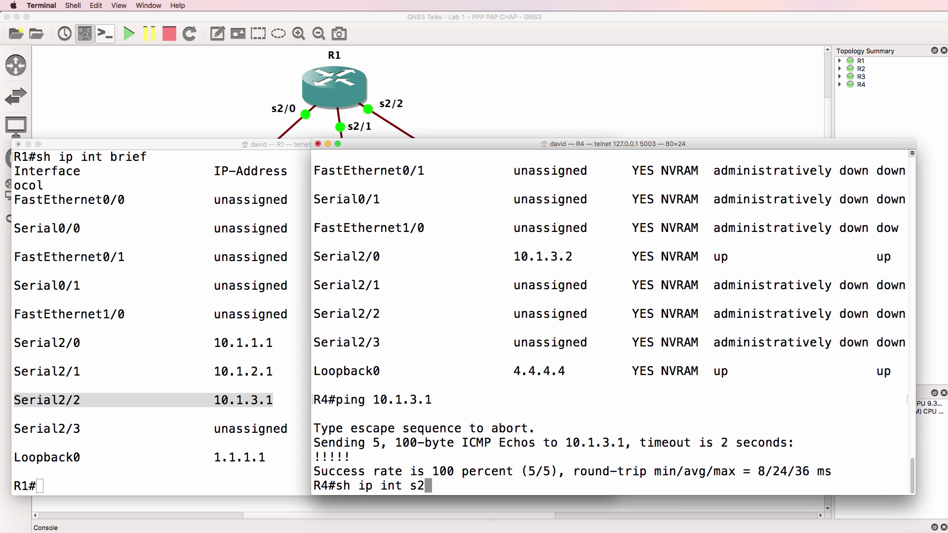
{"action": "type", "text": "/0"}
{"action": "key", "text": "Return"}
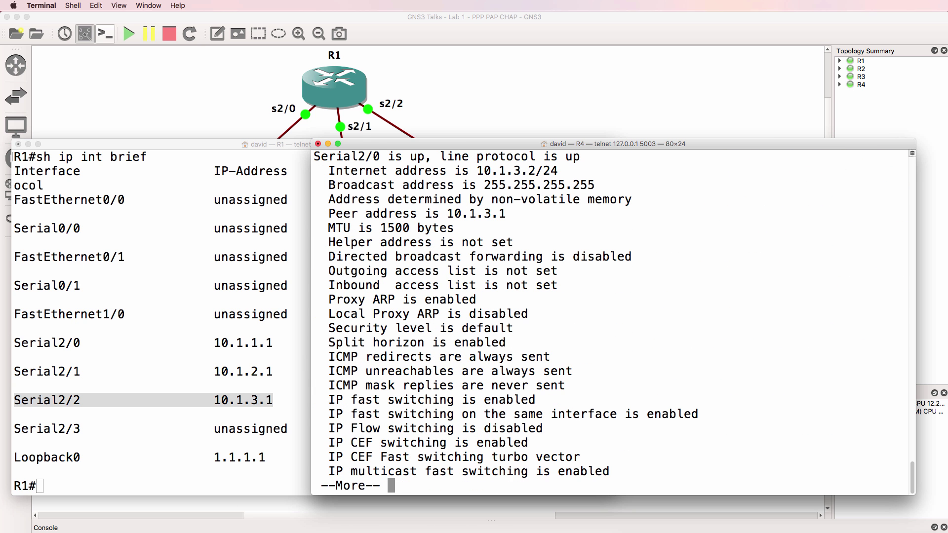
{"action": "key", "text": "q"}
{"action": "key", "text": "Up"}
{"action": "key", "text": "Up"}
{"action": "key", "text": "Up"}
{"action": "key", "text": "Up"}
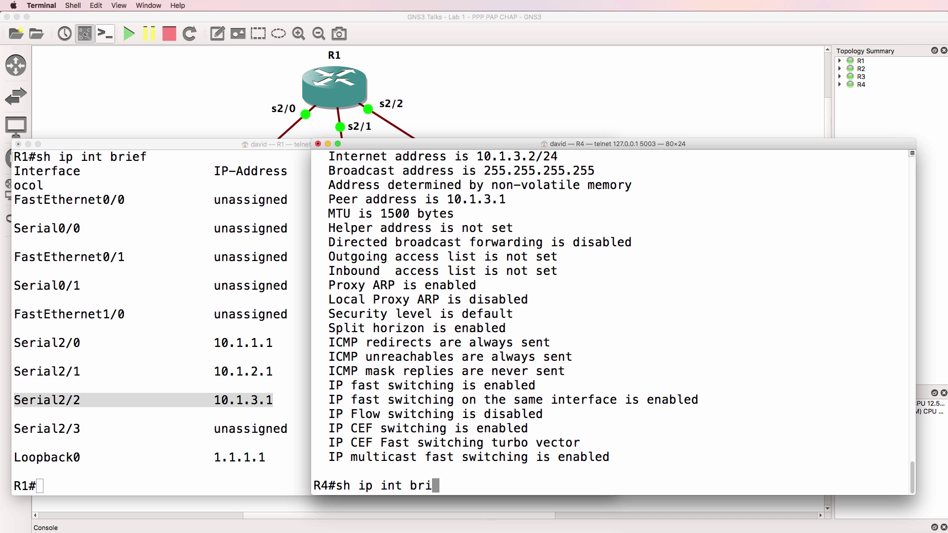
{"action": "key", "text": "BackSpace"}
{"action": "key", "text": "BackSpace"}
{"action": "key", "text": "BackSpace"}
{"action": "key", "text": "BackSpace"}
{"action": "key", "text": "BackSpace"}
{"action": "key", "text": "BackSpace"}
{"action": "key", "text": "BackSpace"}
{"action": "key", "text": "BackSpace"}
{"action": "key", "text": "BackSpace"}
{"action": "key", "text": "BackSpace"}
{"action": "type", "text": "int s2/0"}
{"action": "key", "text": "Return"}
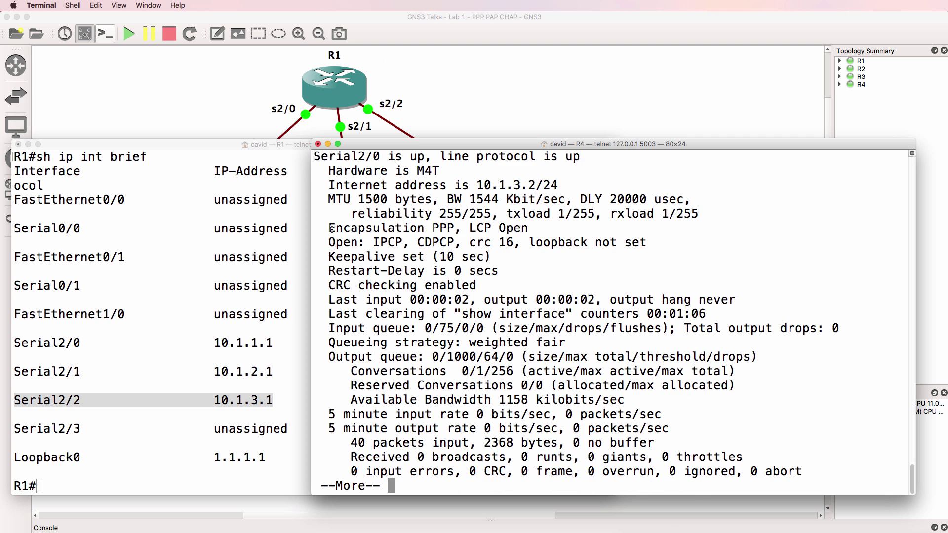
{"action": "left_click_drag", "start_coordinate": [332, 229], "coordinate": [552, 232]}
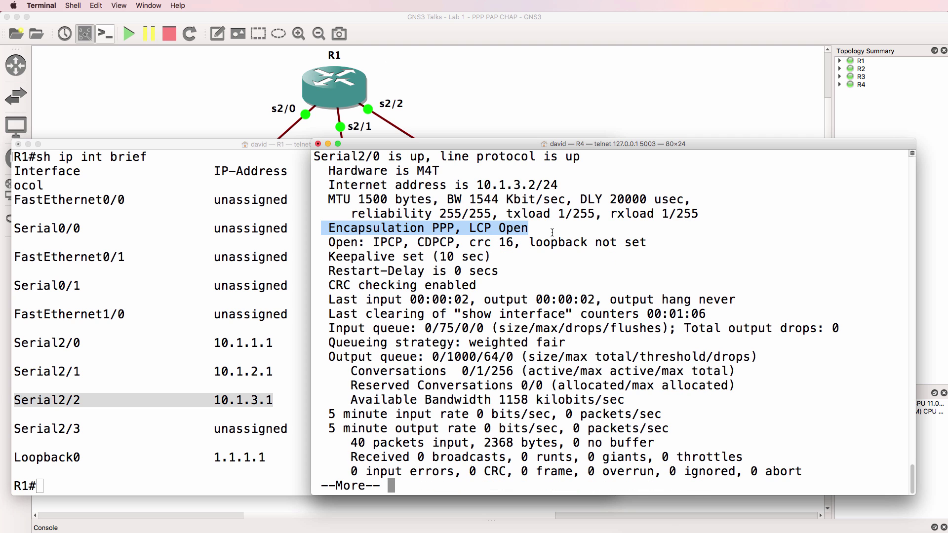
{"action": "left_click_drag", "start_coordinate": [330, 243], "coordinate": [687, 240]}
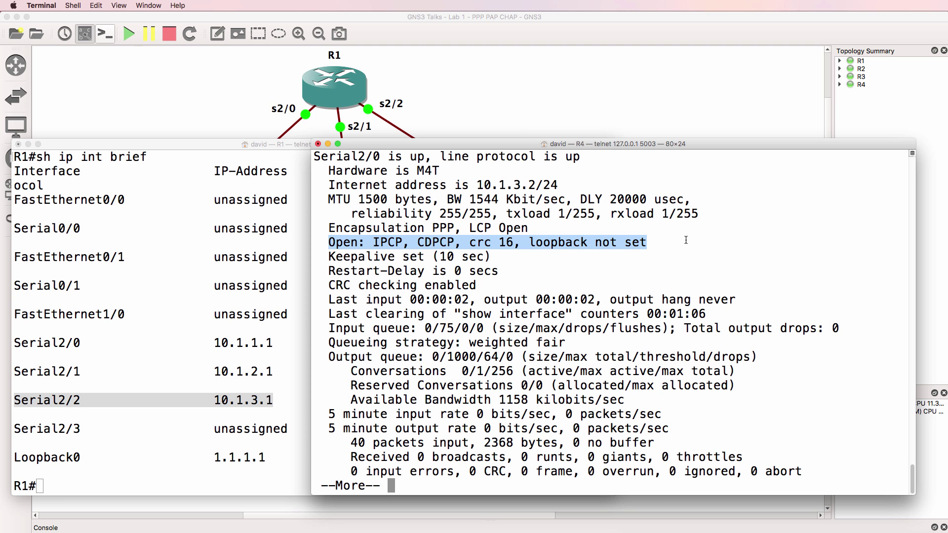
{"action": "key", "text": "space"}
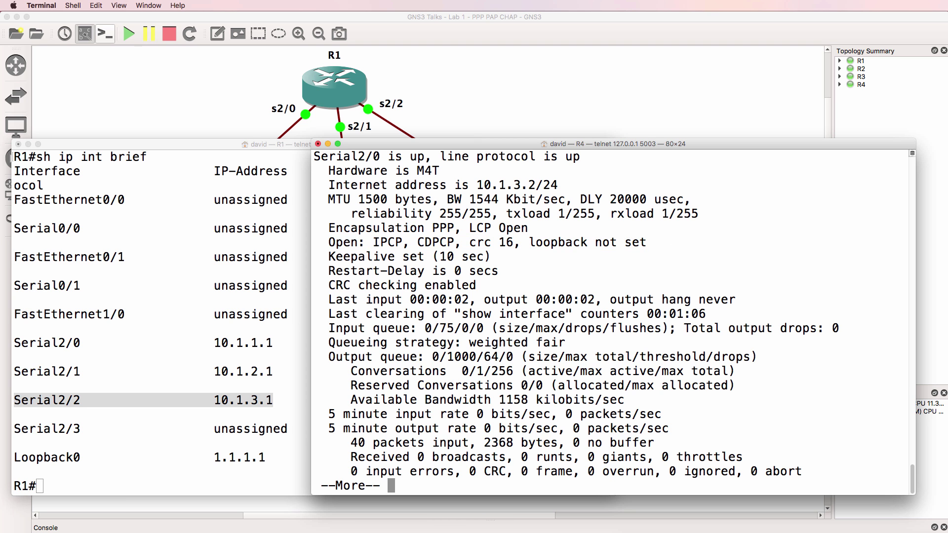
{"action": "left_click", "coordinate": [210, 395]}
- Show R1's Serial2/2 details and highlight the Encapsulation PPP, LCP Open line
{"action": "type", "text": "sh "}
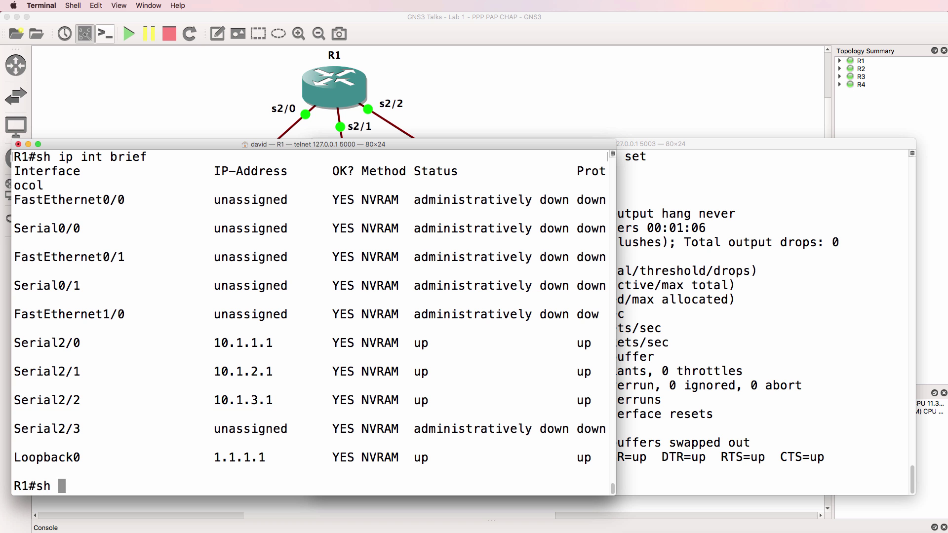
{"action": "type", "text": "int s2/2"}
{"action": "key", "text": "Return"}
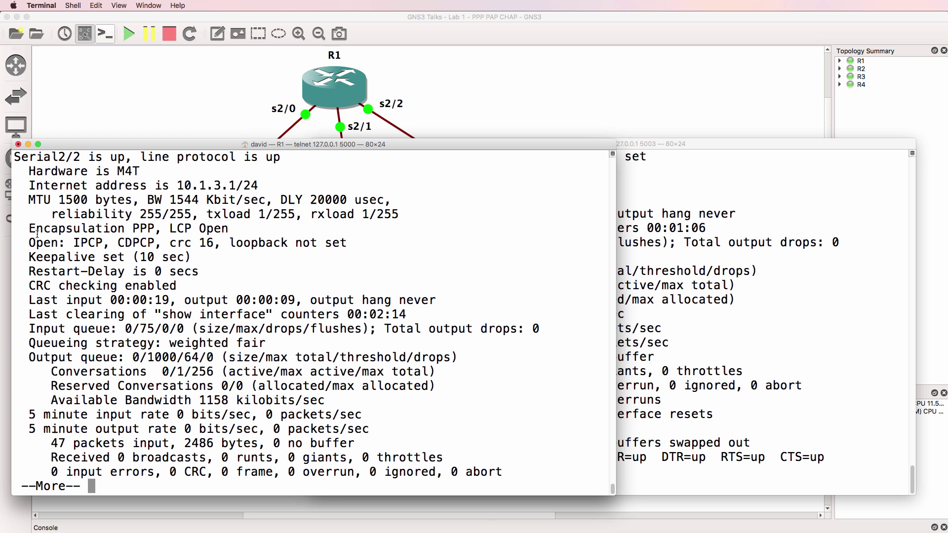
{"action": "left_click_drag", "start_coordinate": [28, 228], "coordinate": [373, 243]}
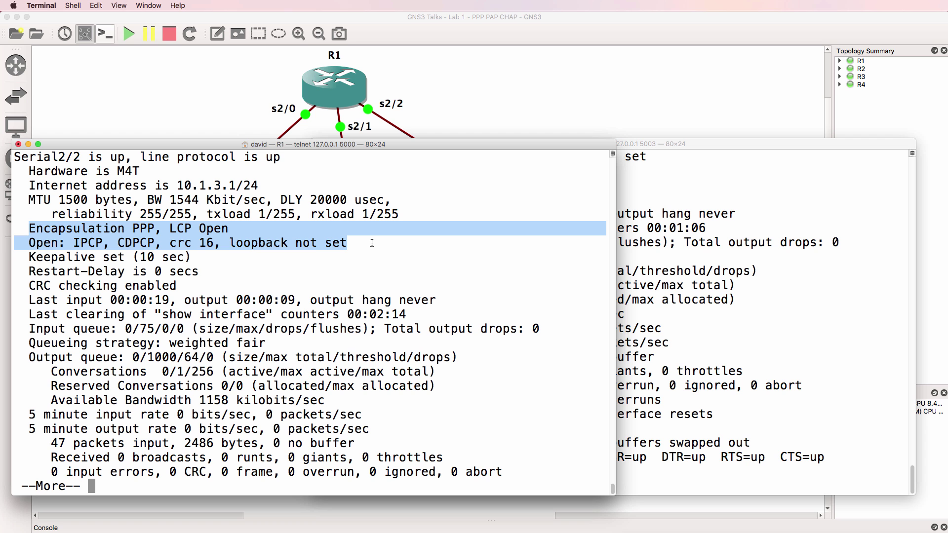
{"action": "key", "text": "q"}
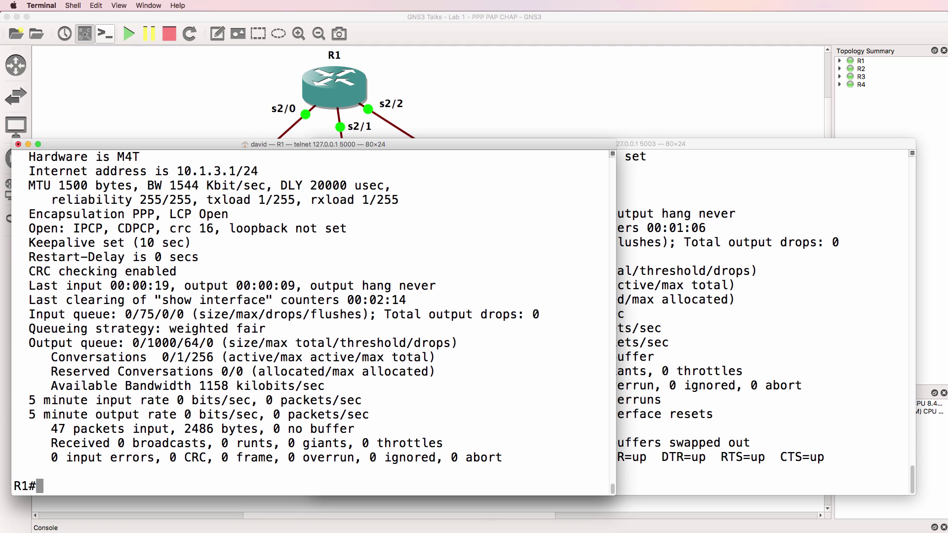
{"action": "type", "text": "debug ppp n"}
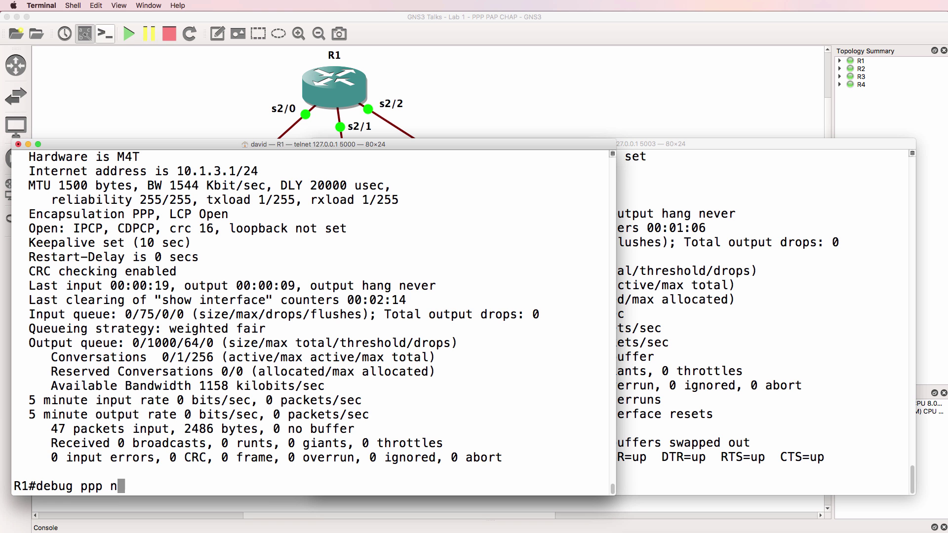
{"action": "type", "text": "eg"}
- Enable debug ppp negotiation on R1, then shut and re-enable R4's Serial2/0
{"action": "key", "text": "Tab"}
{"action": "key", "text": "Return"}
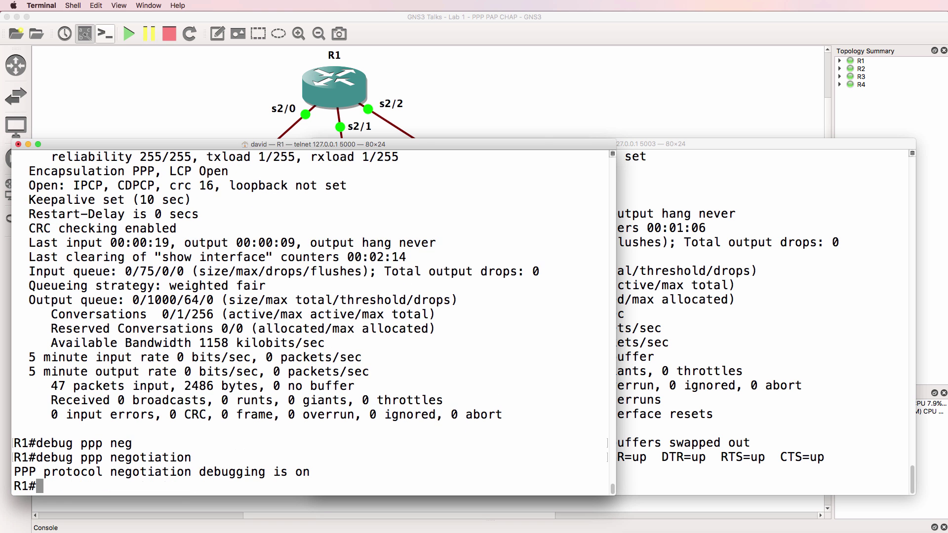
{"action": "left_click", "coordinate": [698, 216]}
{"action": "type", "text": "conf t"}
{"action": "key", "text": "Return"}
{"action": "type", "text": "int s/"}
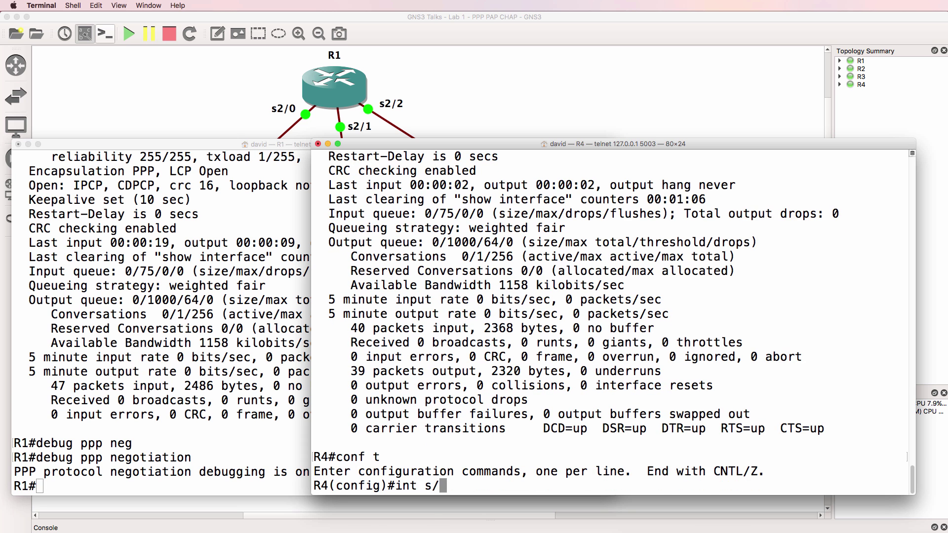
{"action": "key", "text": "BackSpace"}
{"action": "type", "text": "2/0"}
{"action": "key", "text": "Return"}
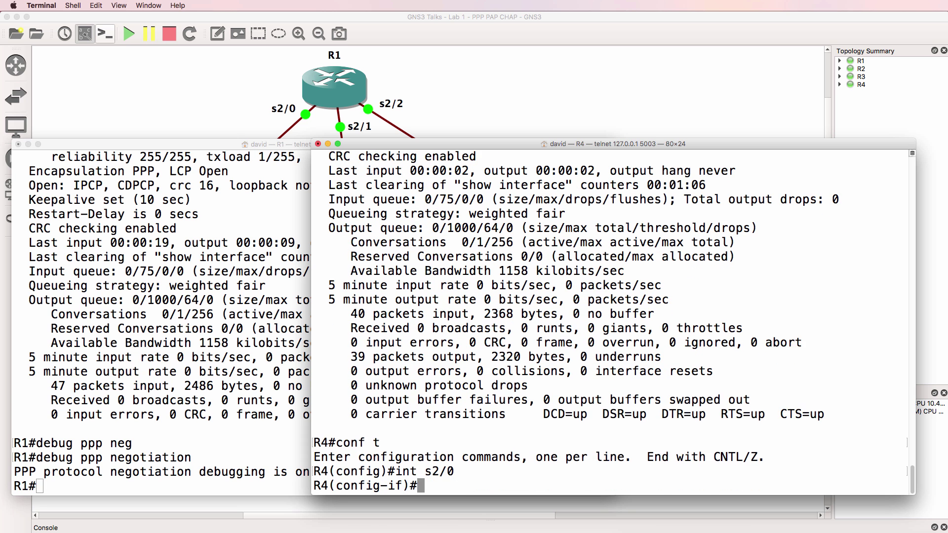
{"action": "type", "text": "shut"}
{"action": "key", "text": "Return"}
{"action": "type", "text": "no shut"}
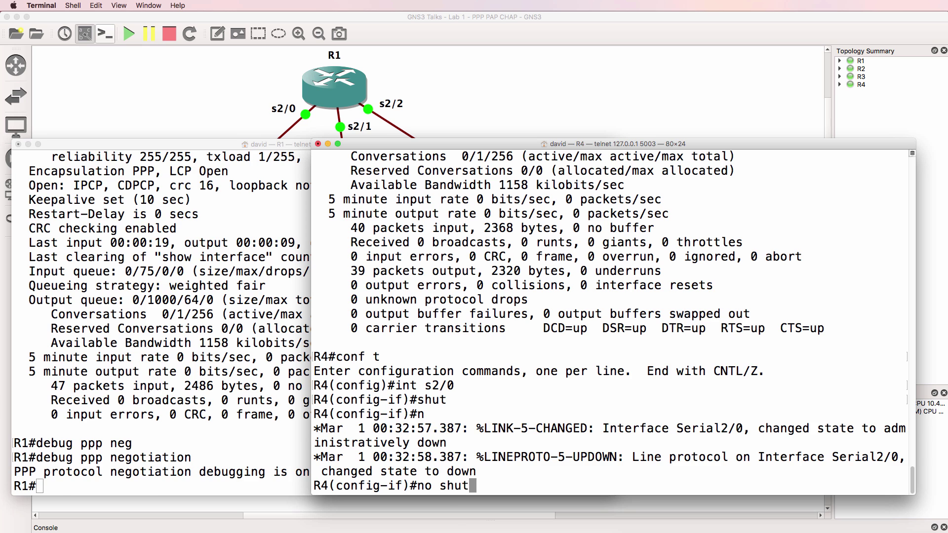
{"action": "key", "text": "Return"}
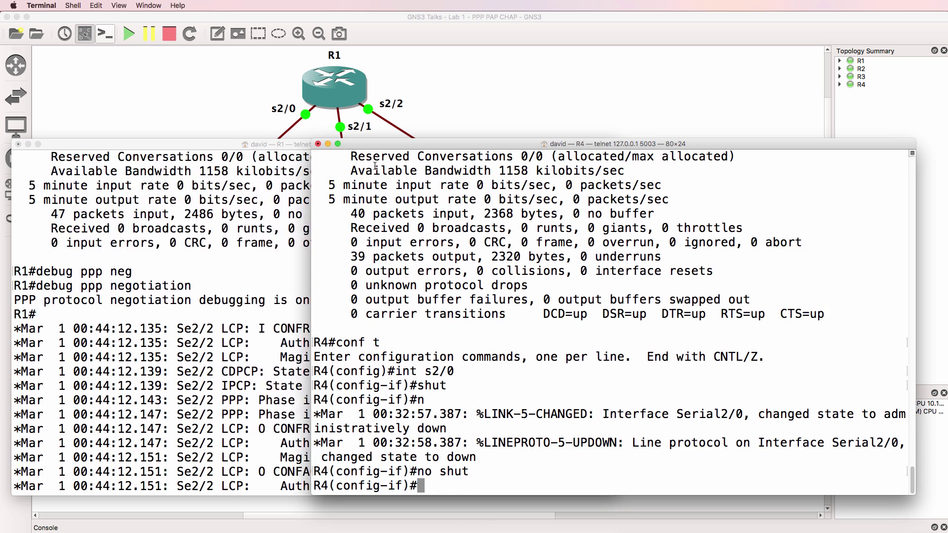
- Scroll back R1's debug output and highlight the incoming and outgoing LCP AuthProto CHAP options
{"action": "left_click", "coordinate": [181, 246]}
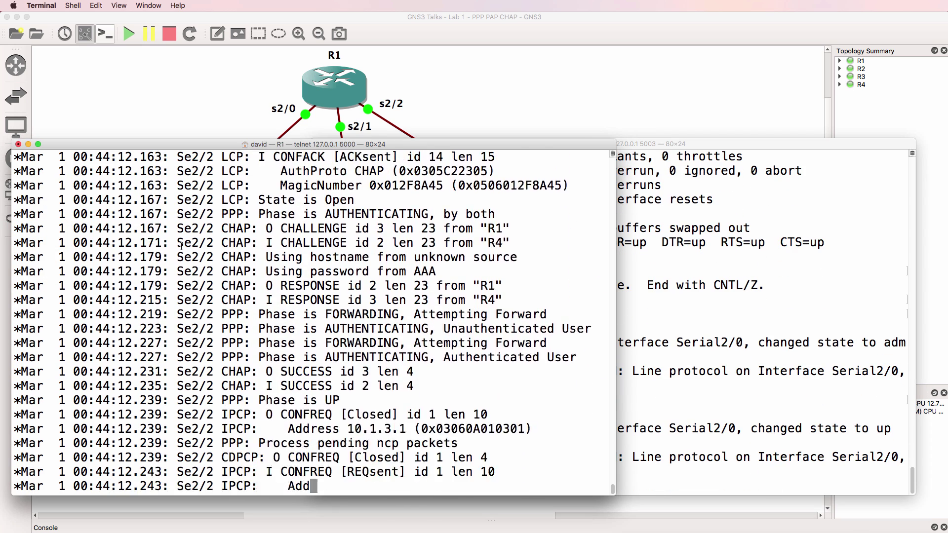
{"action": "key", "text": "Return"}
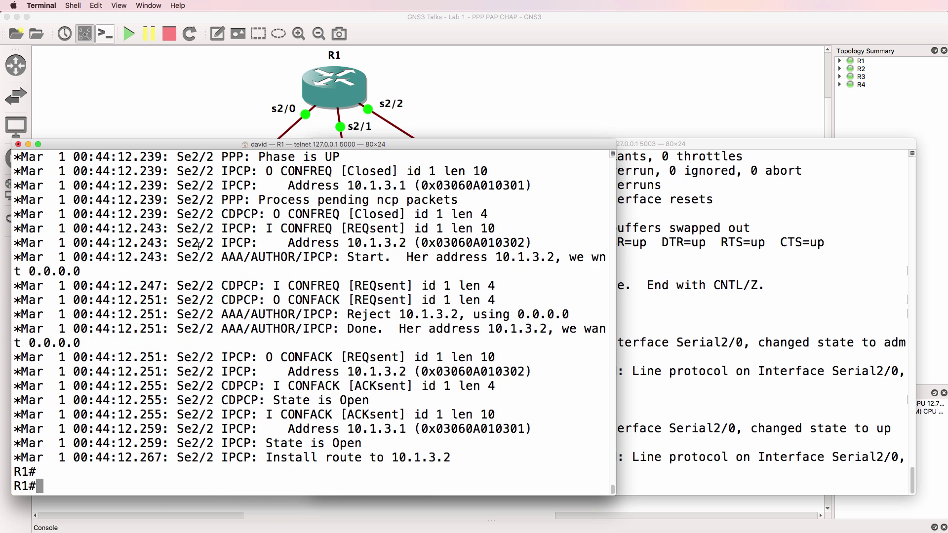
{"action": "scroll", "coordinate": [343, 261], "scroll_direction": "up", "scroll_amount": 10}
{"action": "left_click_drag", "start_coordinate": [266, 214], "coordinate": [517, 211]}
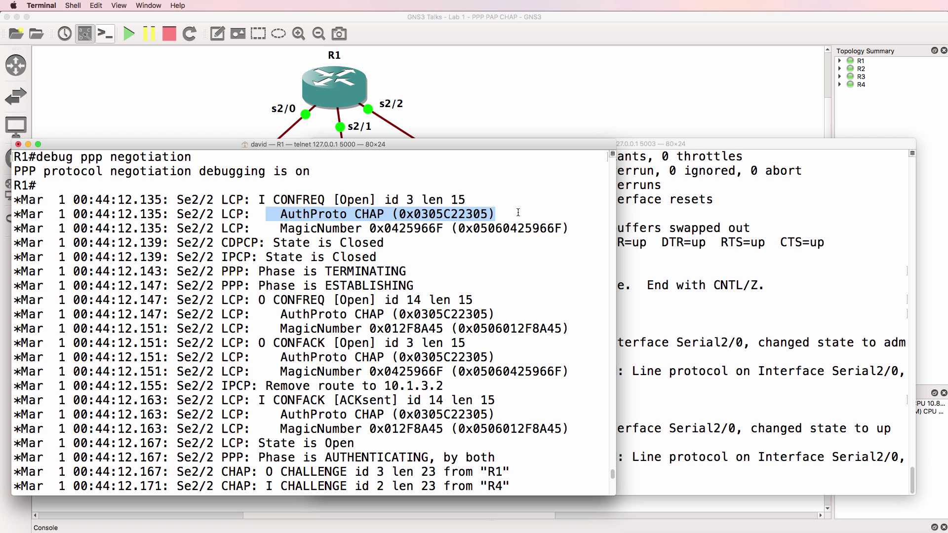
{"action": "left_click_drag", "start_coordinate": [272, 315], "coordinate": [503, 318]}
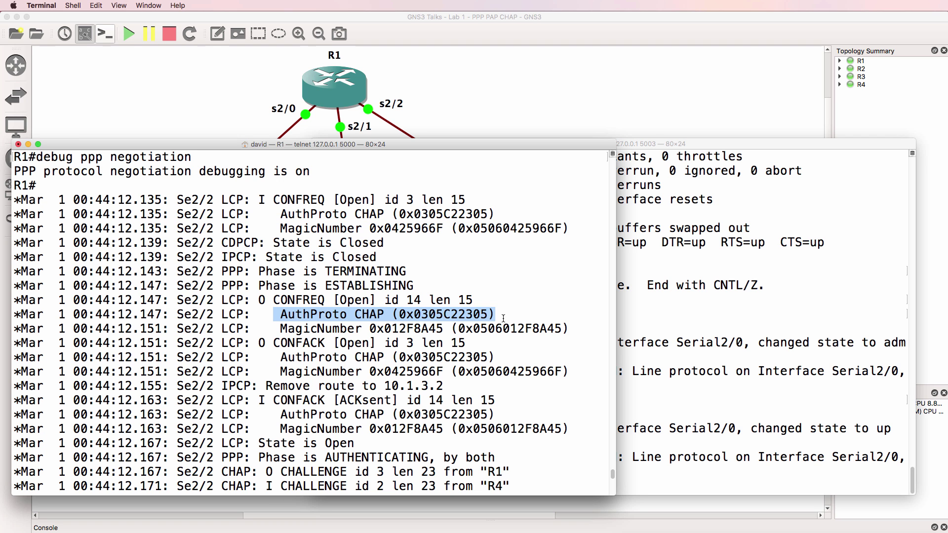
{"action": "left_click_drag", "start_coordinate": [213, 315], "coordinate": [260, 315]}
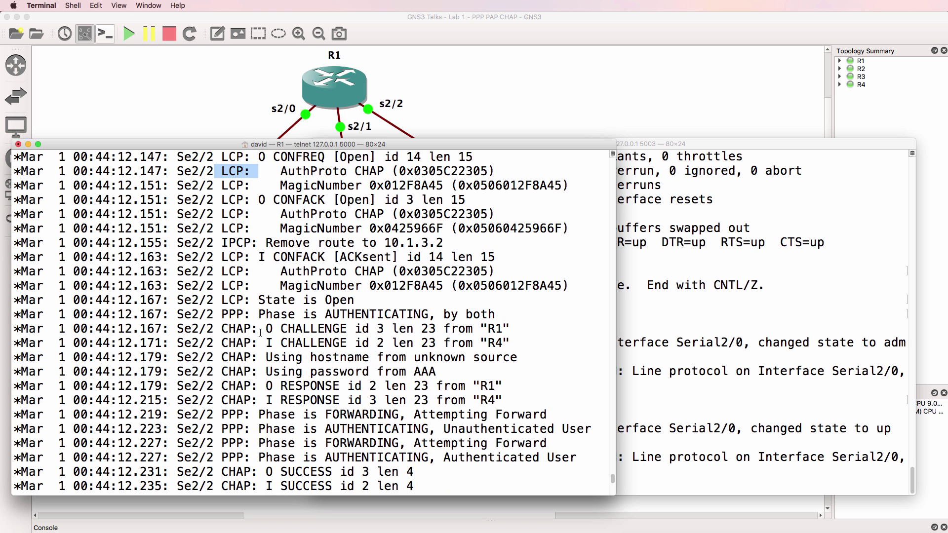
- Highlight the AUTHENTICATING phase and the CHAP challenges exchanged between R1 and R4
{"action": "left_click_drag", "start_coordinate": [219, 322], "coordinate": [515, 319]}
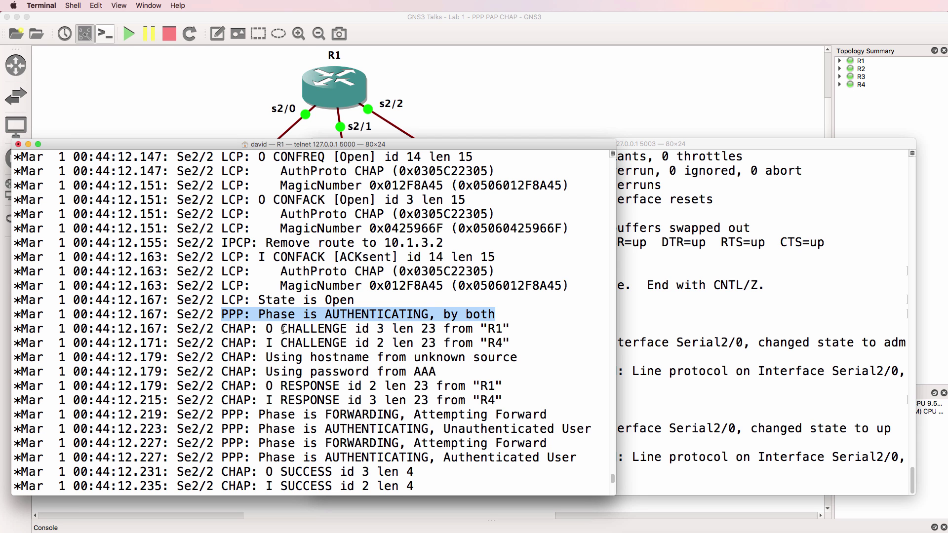
{"action": "left_click_drag", "start_coordinate": [283, 329], "coordinate": [521, 333]}
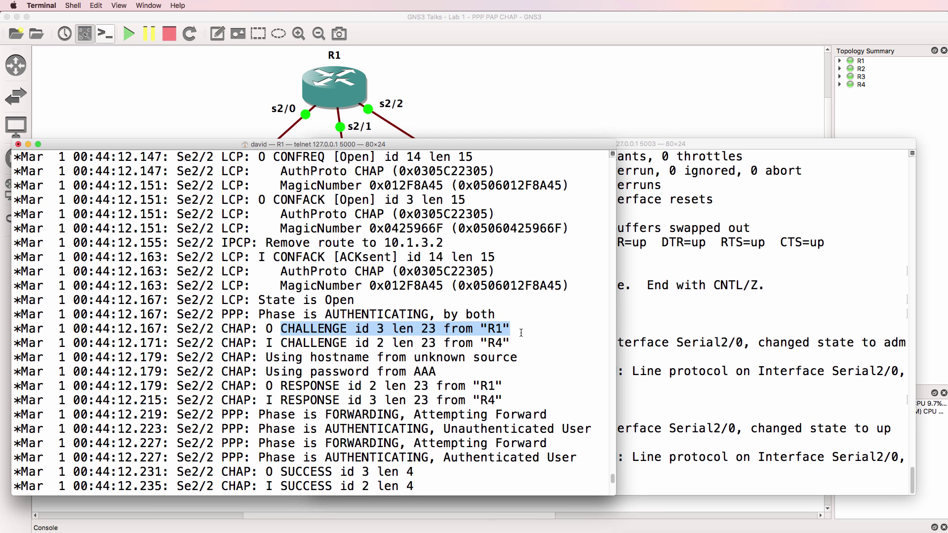
{"action": "left_click_drag", "start_coordinate": [277, 343], "coordinate": [518, 339]}
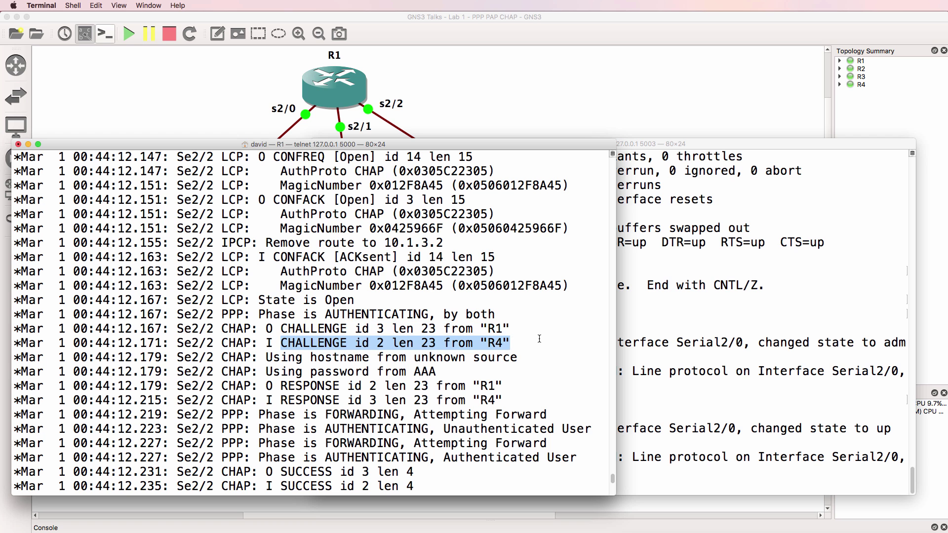
{"action": "left_click_drag", "start_coordinate": [266, 329], "coordinate": [522, 329]}
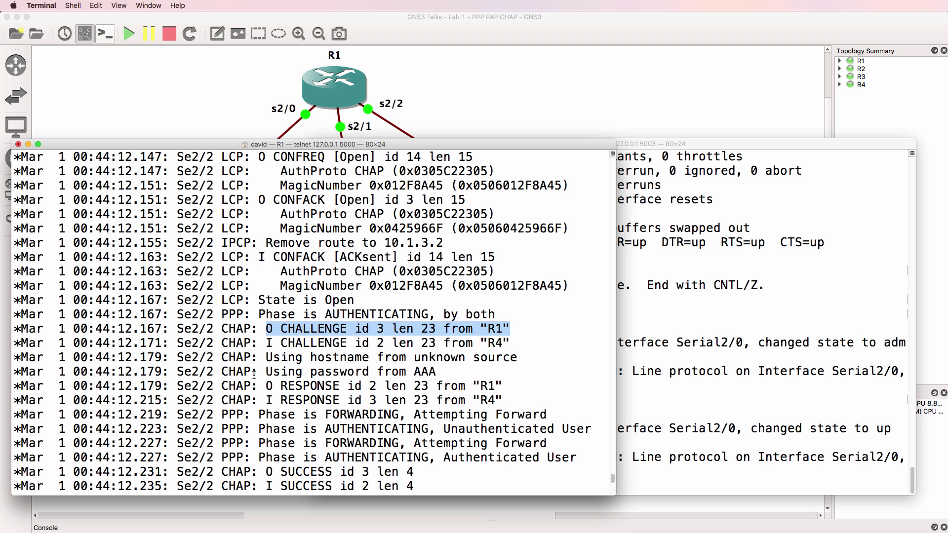
{"action": "left_click_drag", "start_coordinate": [256, 348], "coordinate": [515, 348]}
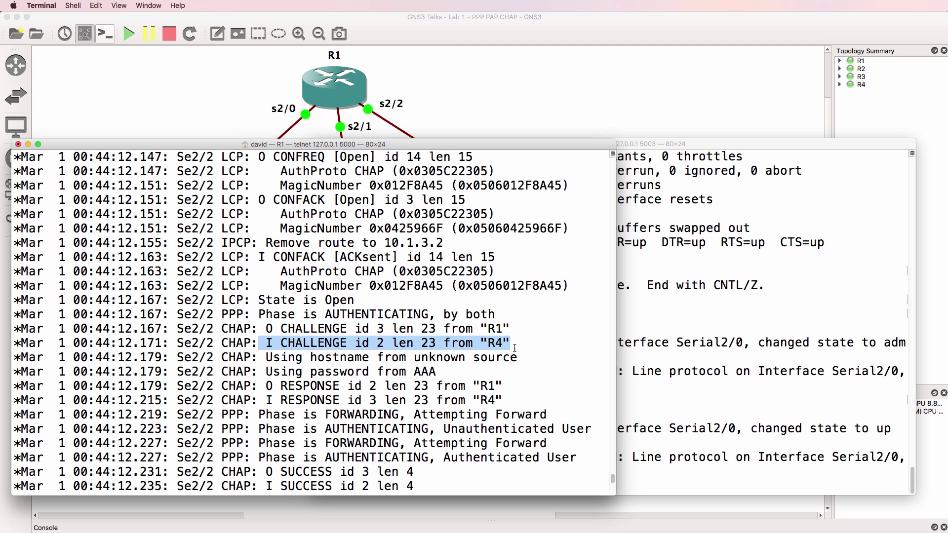
{"action": "left_click_drag", "start_coordinate": [258, 315], "coordinate": [526, 327]}
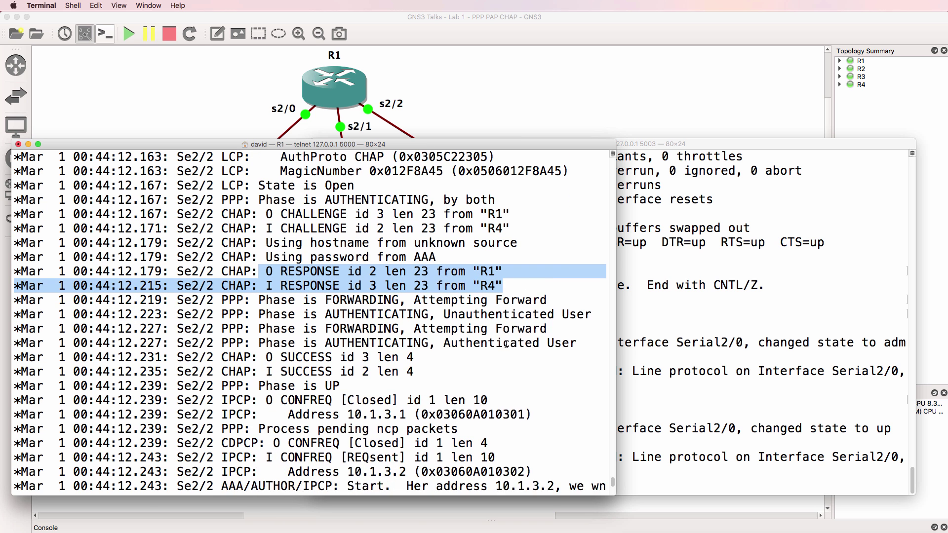
{"action": "left_click_drag", "start_coordinate": [258, 300], "coordinate": [266, 345]}
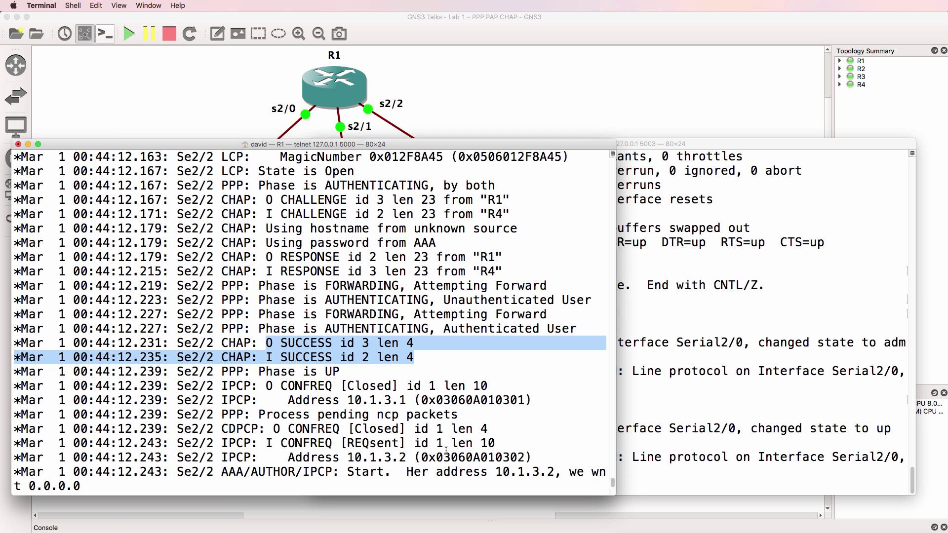
- Highlight IPCP addresses 10.1.3.1 and 10.1.3.2, the AAA lines, and the installed route to 10.1.3.2
{"action": "left_click_drag", "start_coordinate": [221, 401], "coordinate": [572, 402]}
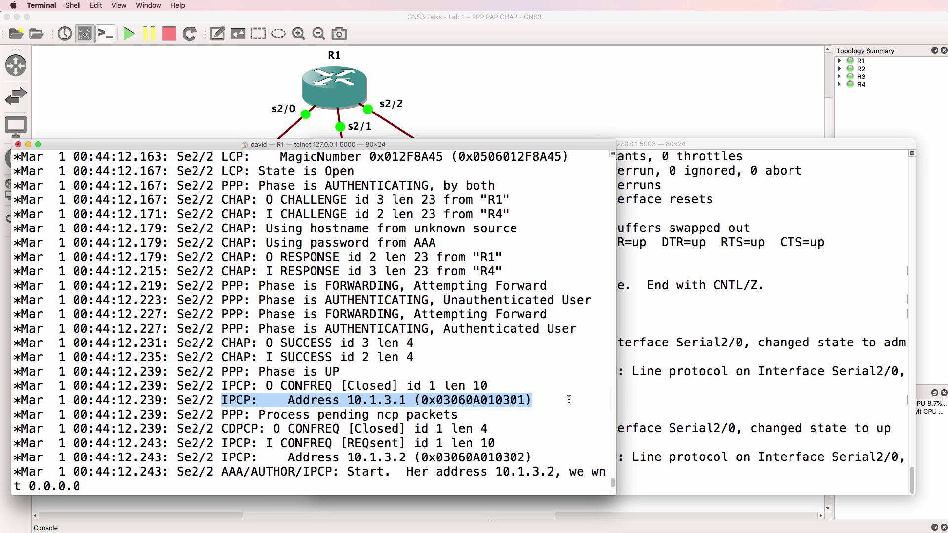
{"action": "left_click_drag", "start_coordinate": [219, 458], "coordinate": [550, 457]}
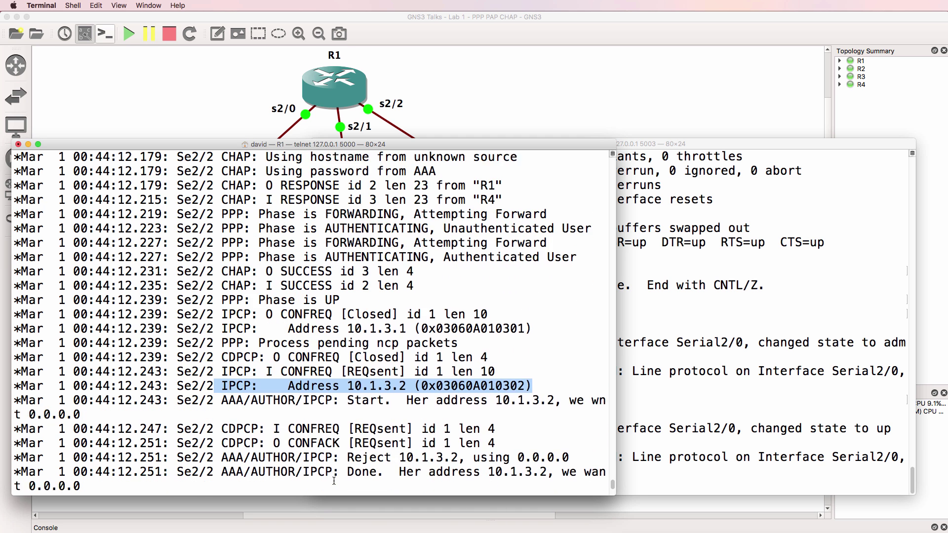
{"action": "left_click_drag", "start_coordinate": [406, 386], "coordinate": [547, 403]}
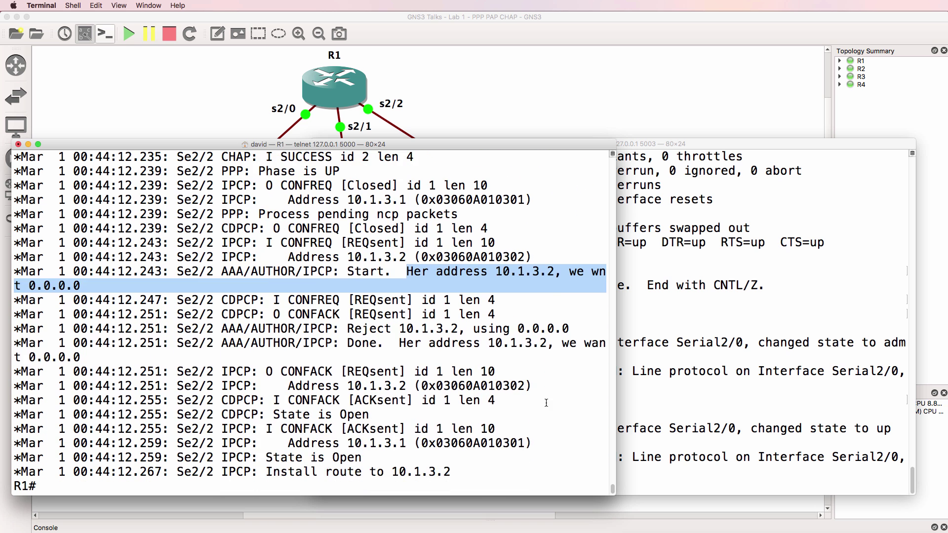
{"action": "left_click_drag", "start_coordinate": [399, 343], "coordinate": [415, 375]}
{"action": "key", "text": "Return"}
{"action": "left_click_drag", "start_coordinate": [464, 459], "coordinate": [3, 453]}
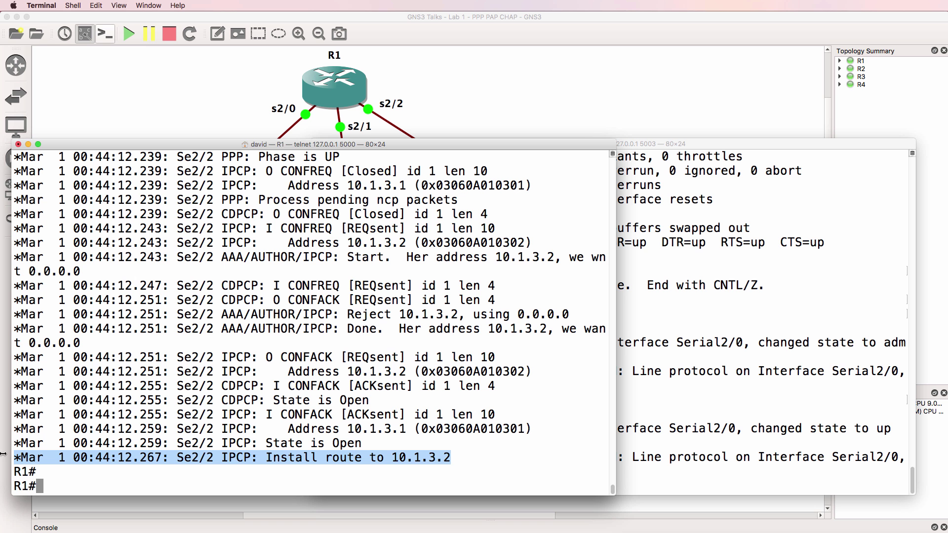
- Check R1's 10.1.3.2/32 route on Serial2/2 and CDP neighbour R4 on Ser 2/2
{"action": "type", "text": "sh ip route"}
{"action": "key", "text": "Return"}
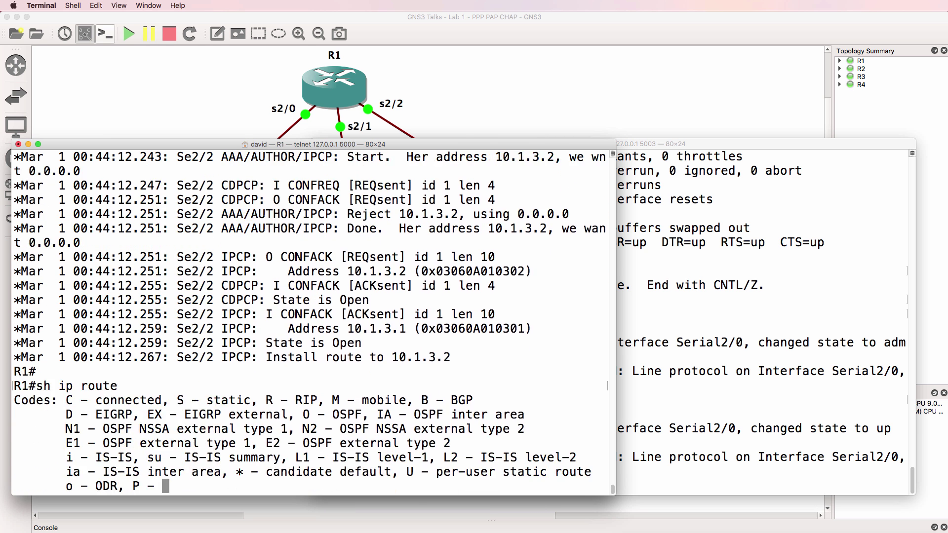
{"action": "left_click_drag", "start_coordinate": [17, 445], "coordinate": [535, 447]}
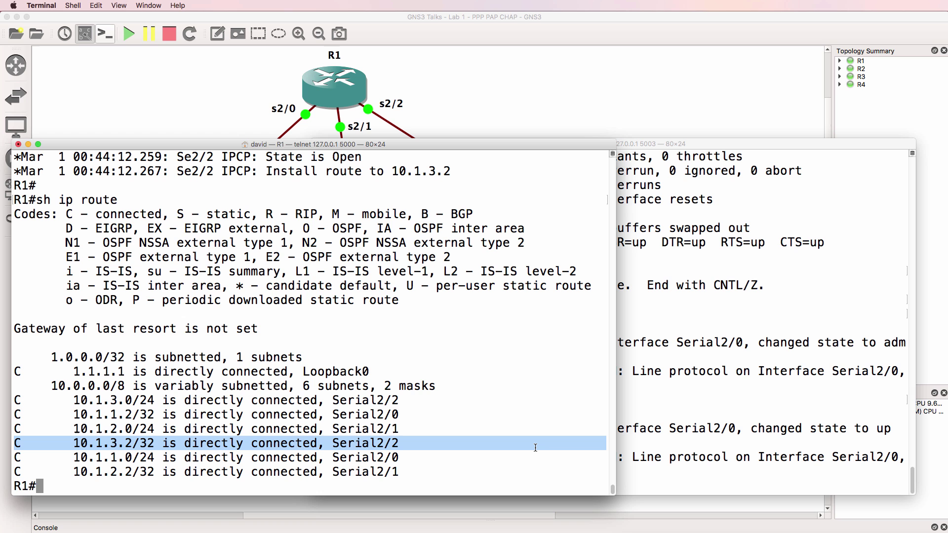
{"action": "type", "text": "s"}
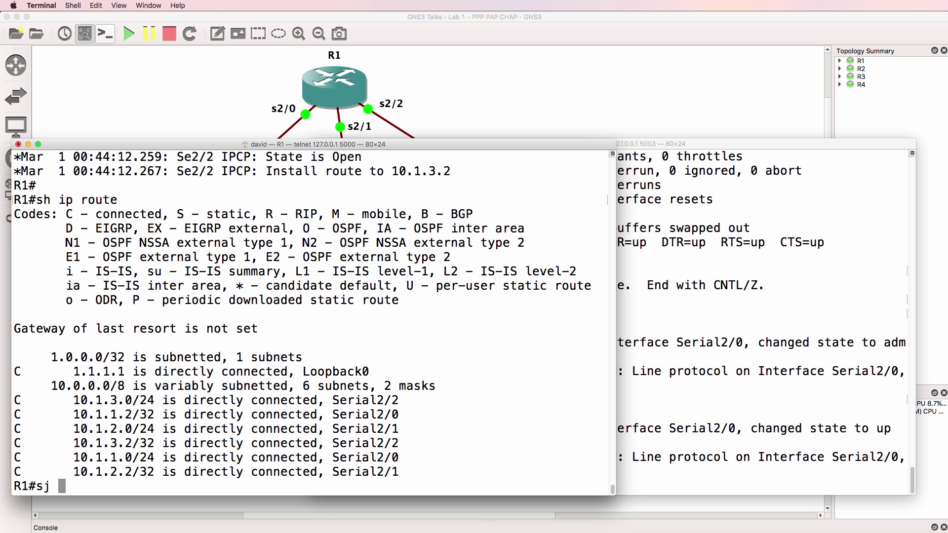
{"action": "type", "text": "h cdp nei"}
{"action": "key", "text": "Return"}
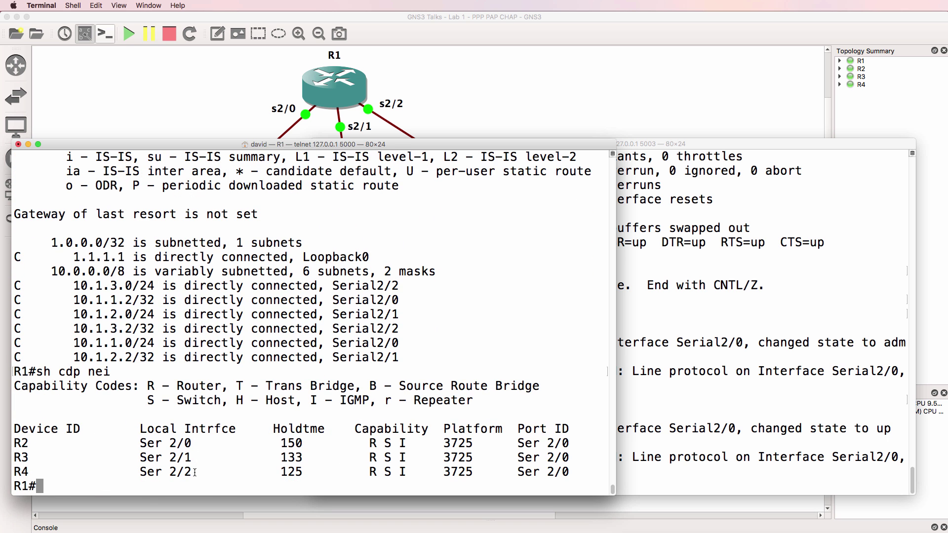
{"action": "left_click_drag", "start_coordinate": [195, 472], "coordinate": [11, 472]}
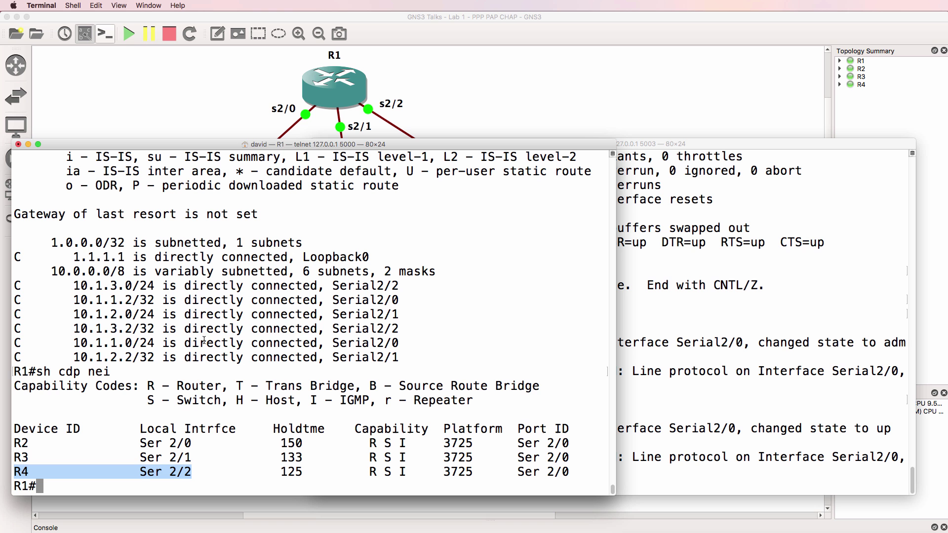
{"action": "left_click_drag", "start_coordinate": [402, 329], "coordinate": [19, 330]}
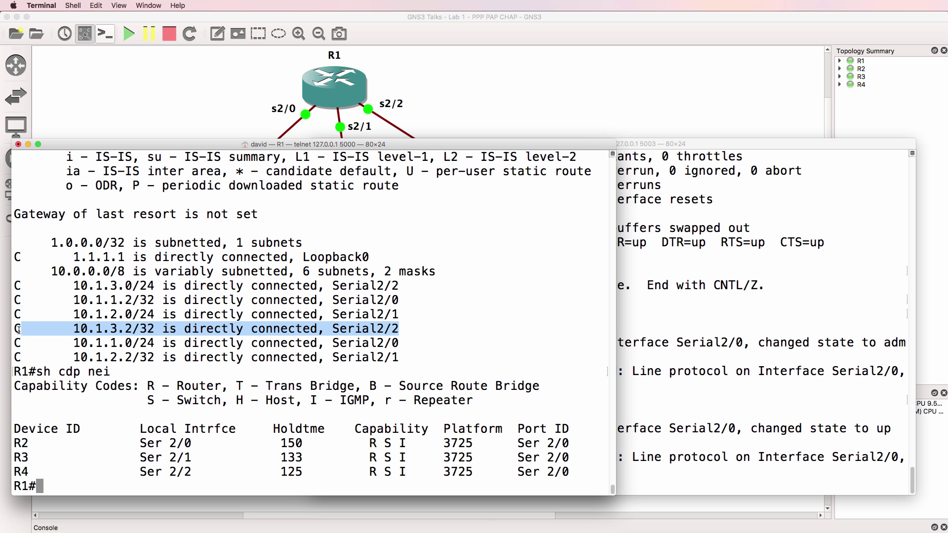
- Confirm R4's Serial2/0 is up at 10.1.3.2, then ping 10.1.3.2 from R1
{"action": "left_click", "coordinate": [861, 276]}
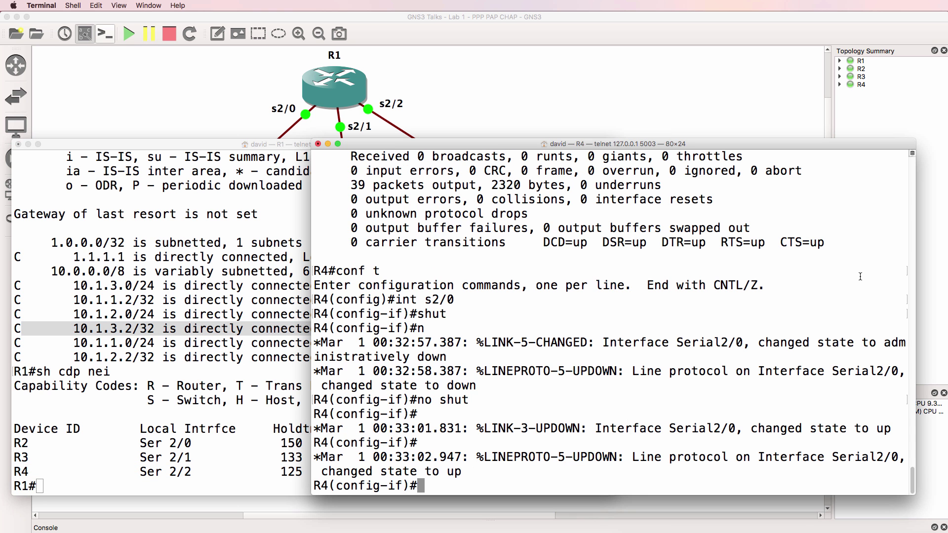
{"action": "scroll", "coordinate": [857, 277], "scroll_direction": "up", "scroll_amount": 10}
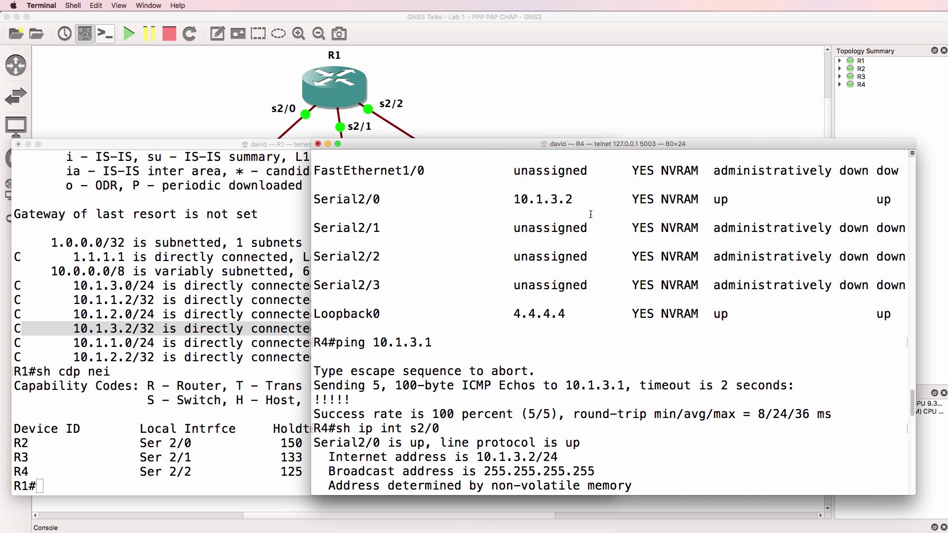
{"action": "left_click_drag", "start_coordinate": [583, 212], "coordinate": [301, 196]}
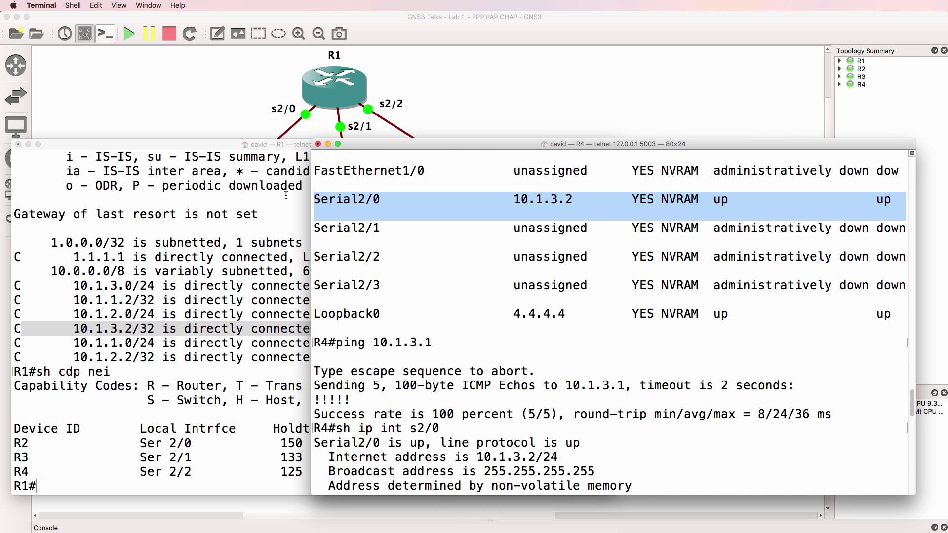
{"action": "left_click", "coordinate": [255, 367]}
{"action": "type", "text": "ping 10.1.3.2"}
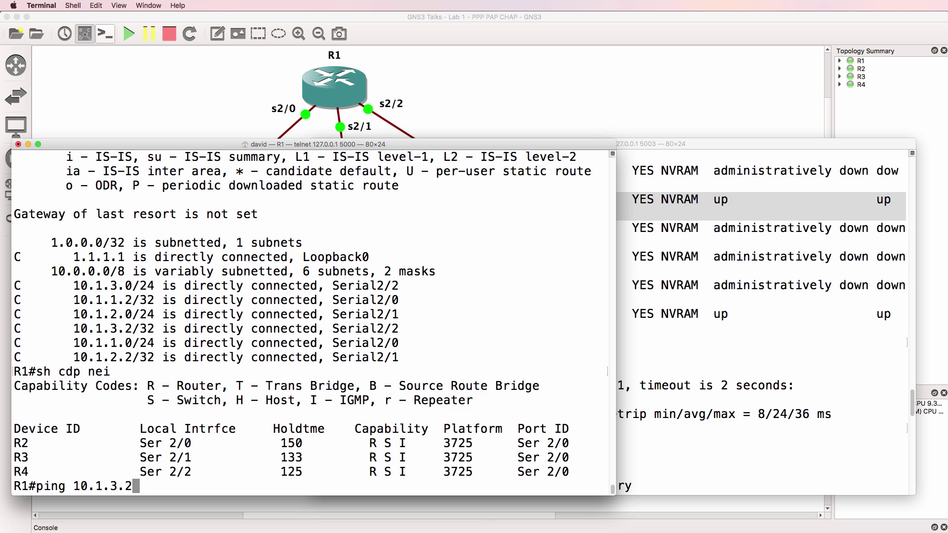
{"action": "key", "text": "Return"}
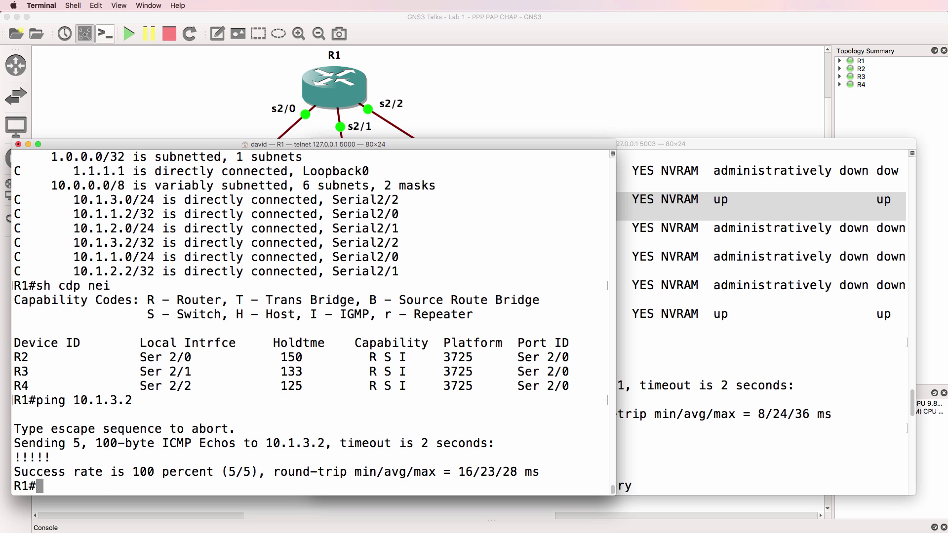
- Switch R1 to debug ppp authentication only and bounce R4's Serial2/0 with shut/no shut
{"action": "type", "text": "un all"}
{"action": "key", "text": "Return"}
{"action": "type", "text": "debug ppp authen"}
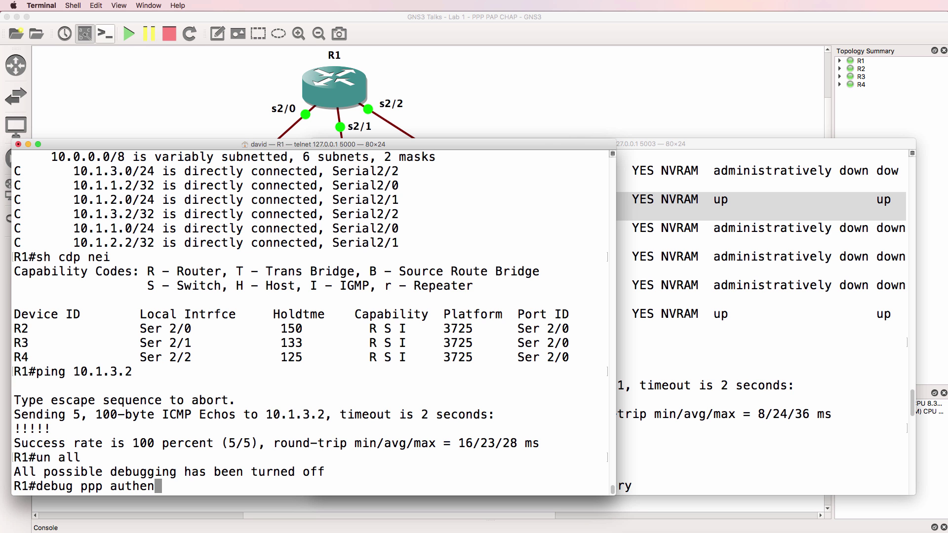
{"action": "key", "text": "Return"}
{"action": "key", "text": "super+grave"}
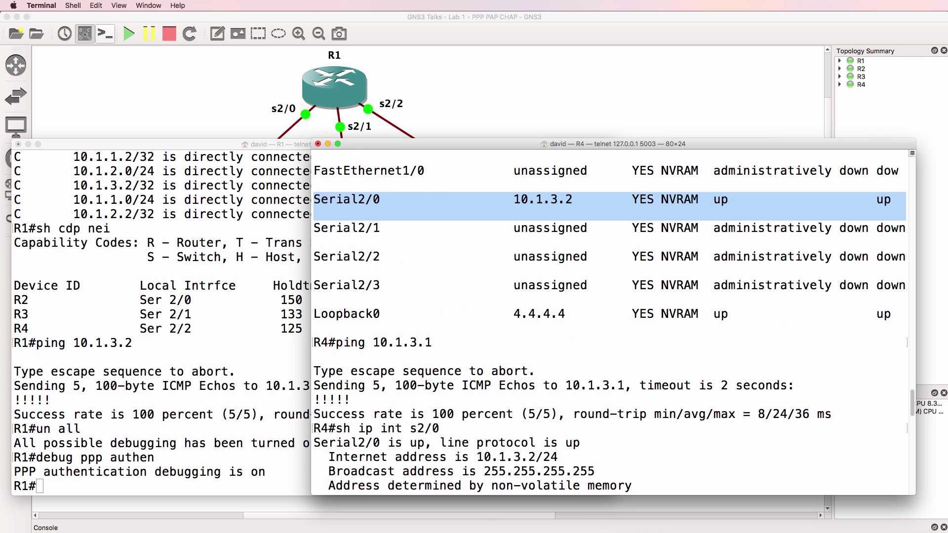
{"action": "type", "text": "shut"}
{"action": "key", "text": "Return"}
{"action": "type", "text": "no shut"}
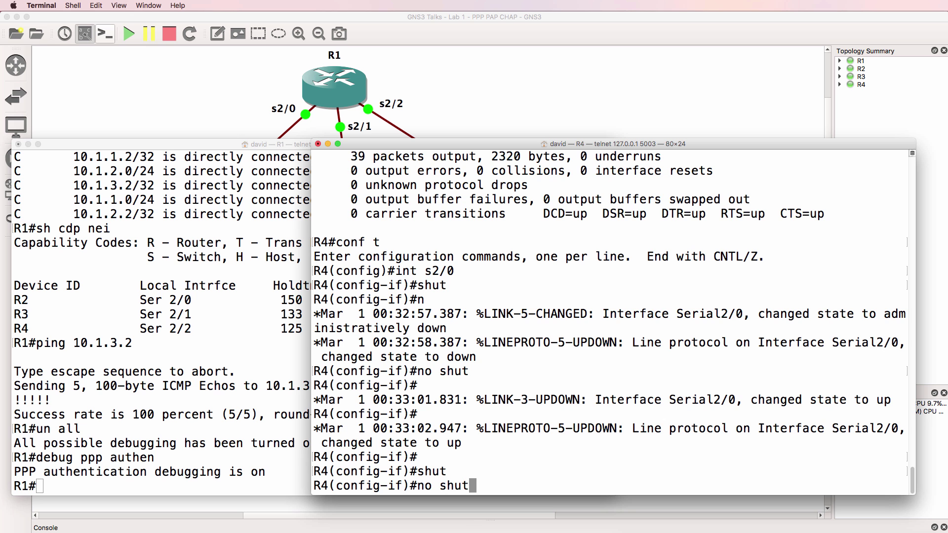
{"action": "key", "text": "Return"}
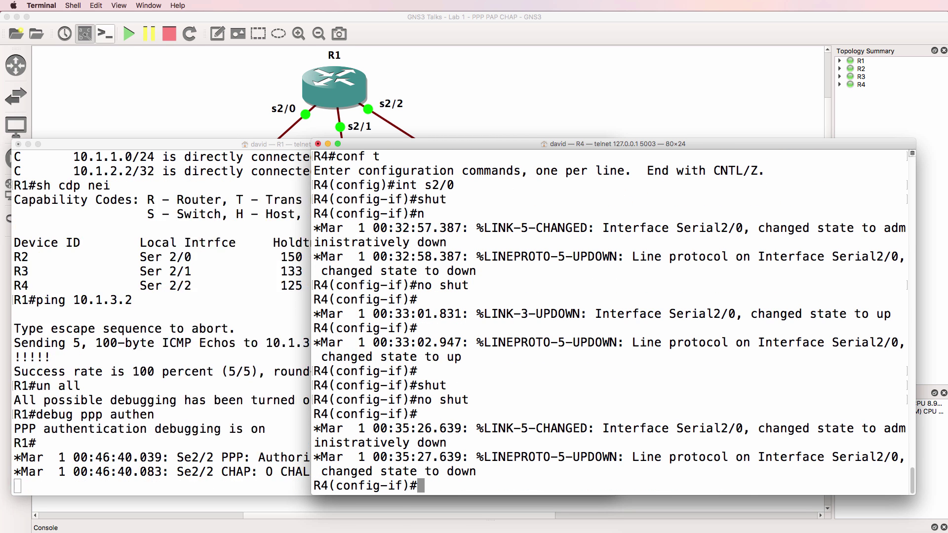
{"action": "left_click", "coordinate": [225, 220]}
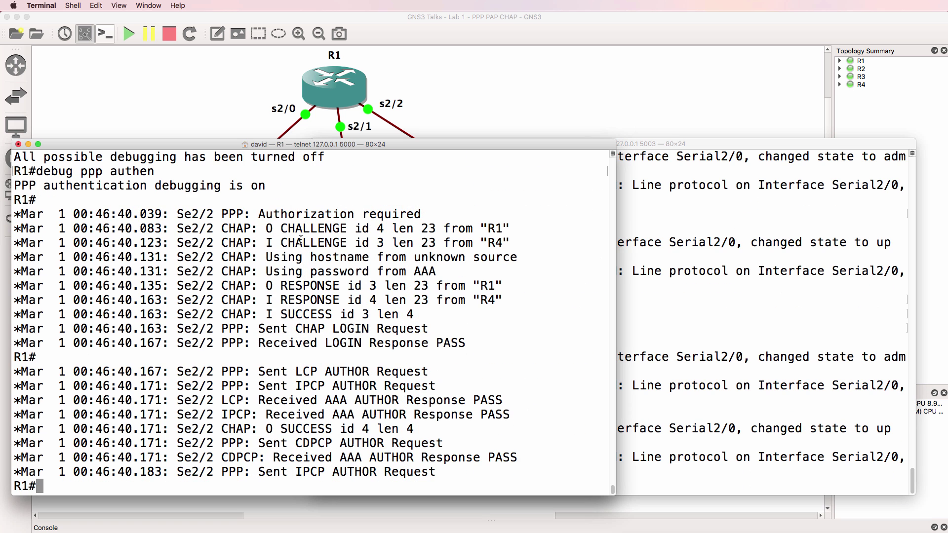
{"action": "left_click_drag", "start_coordinate": [210, 209], "coordinate": [518, 476]}
{"action": "left_click_drag", "start_coordinate": [259, 228], "coordinate": [521, 238]}
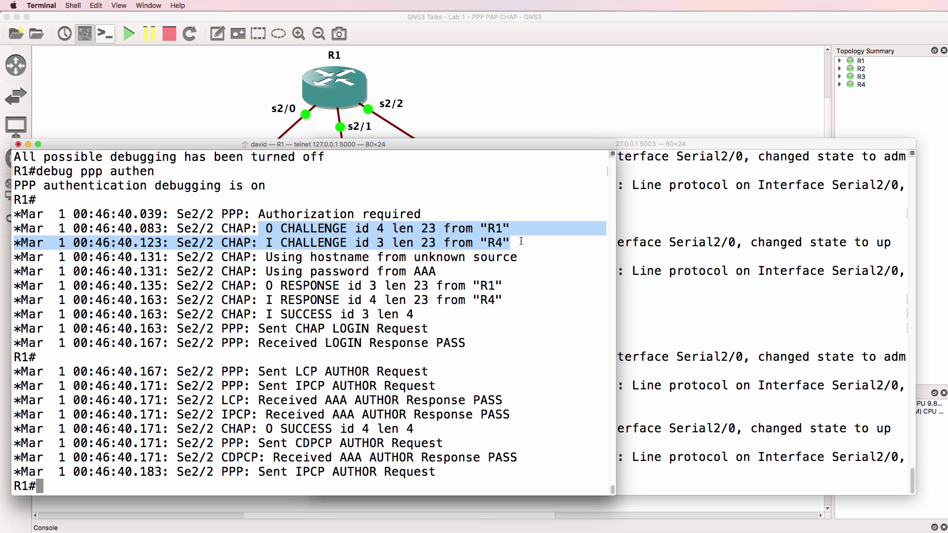
{"action": "left_click_drag", "start_coordinate": [265, 286], "coordinate": [547, 301]}
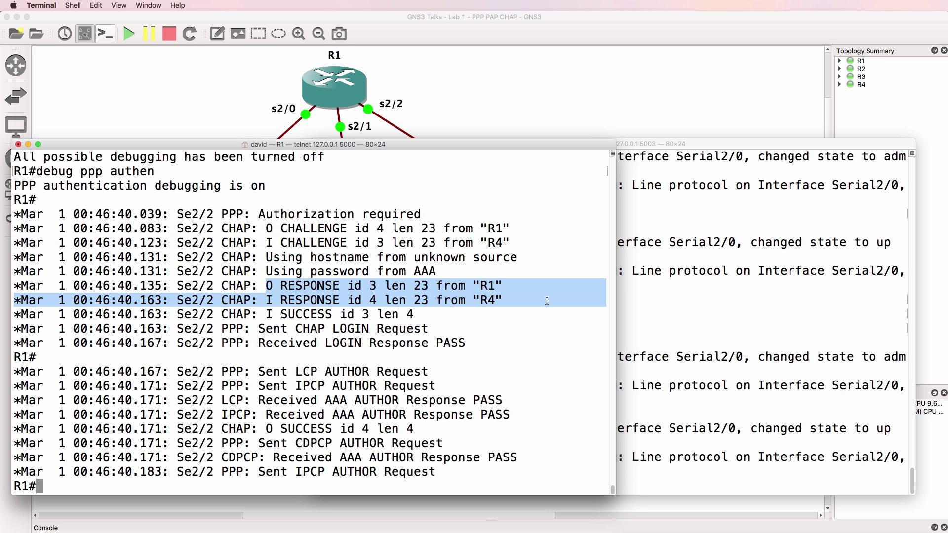
{"action": "left_click_drag", "start_coordinate": [266, 315], "coordinate": [425, 319]}
{"action": "left_click_drag", "start_coordinate": [259, 429], "coordinate": [423, 425]}
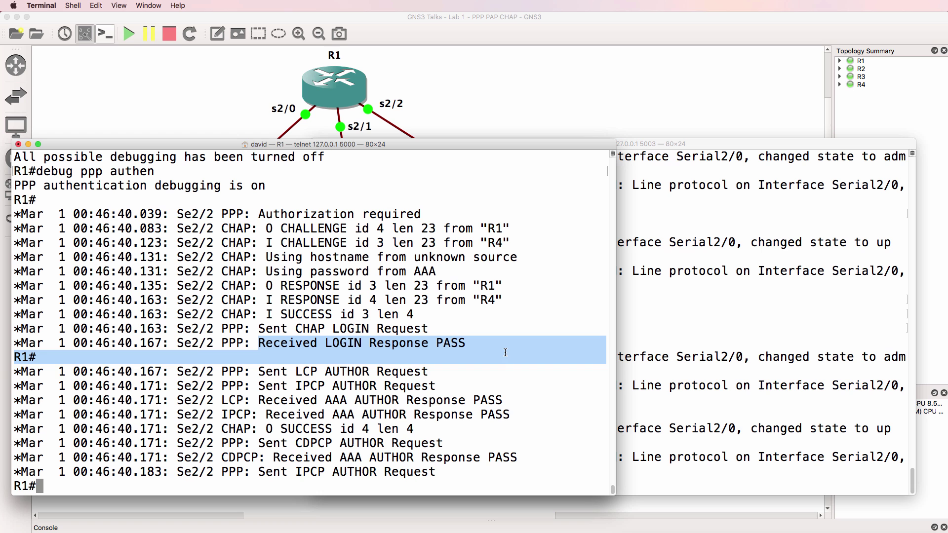
{"action": "left_click_drag", "start_coordinate": [265, 415], "coordinate": [557, 413]}
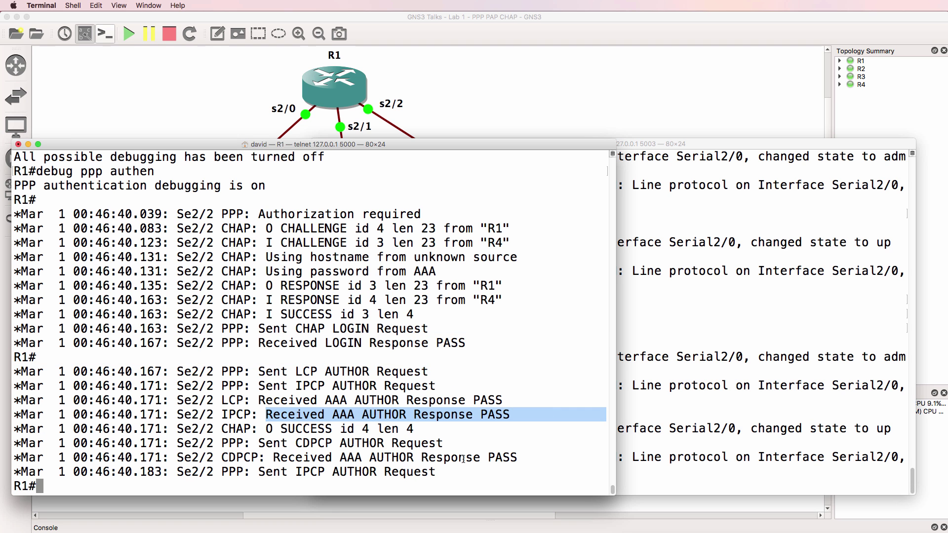
- On R1, confirm Serial2/2 is 10.1.3.1 up/up, then ping 10.1.3.2 again for 5/5 success
{"action": "type", "text": "sh"}
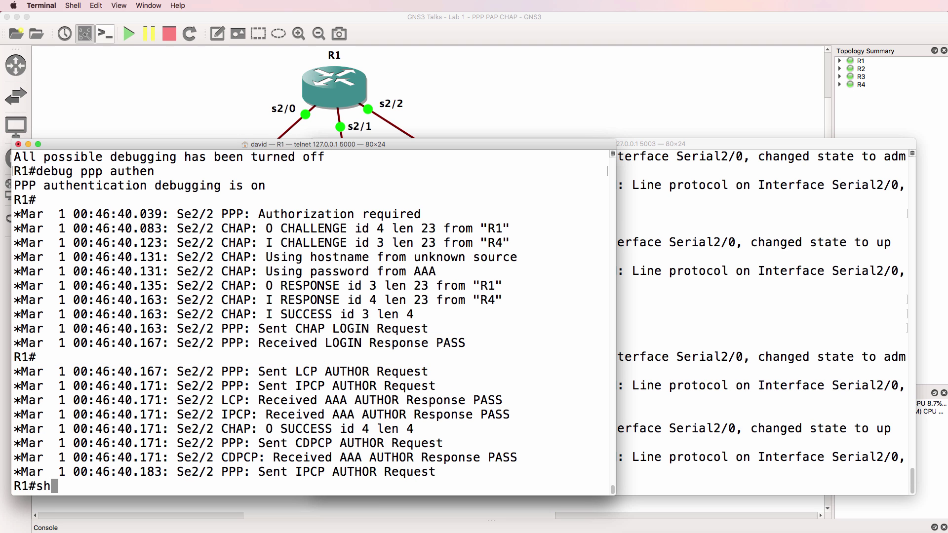
{"action": "type", "text": " ip int brief"}
{"action": "key", "text": "Return"}
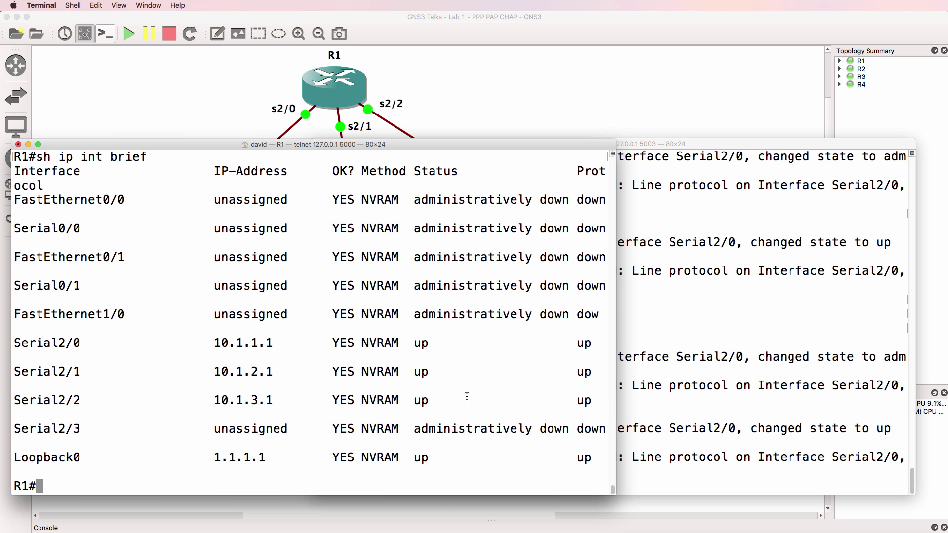
{"action": "left_click_drag", "start_coordinate": [611, 398], "coordinate": [14, 400]}
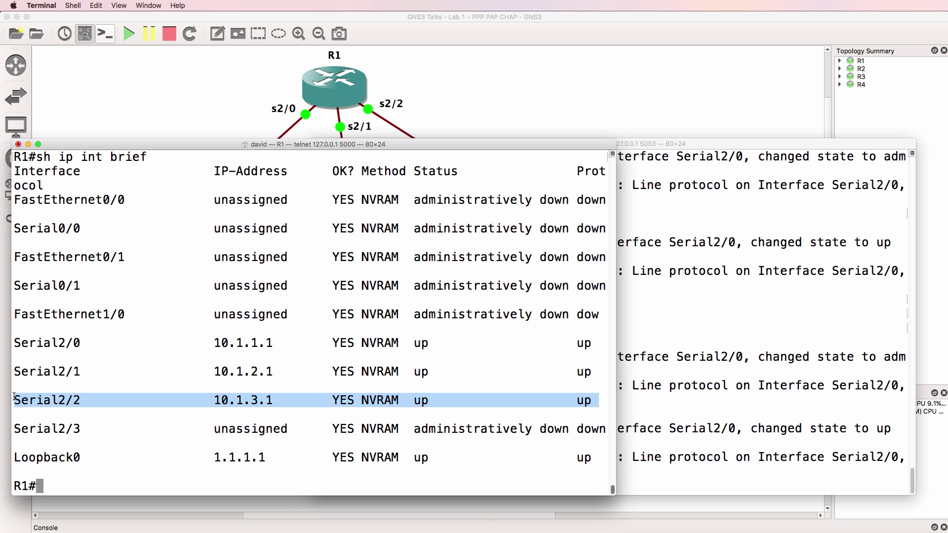
{"action": "key", "text": "Up"}
{"action": "key", "text": "Up"}
{"action": "key", "text": "Up"}
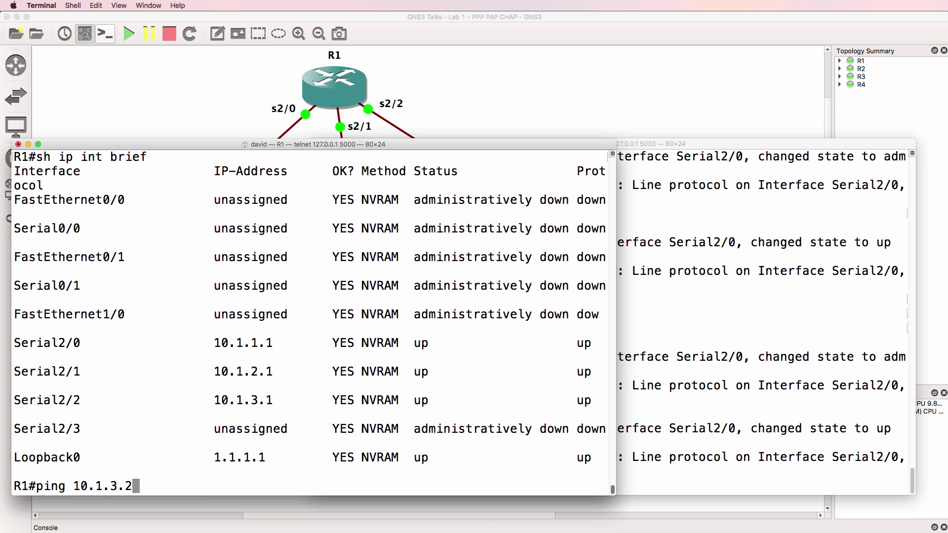
{"action": "key", "text": "Return"}
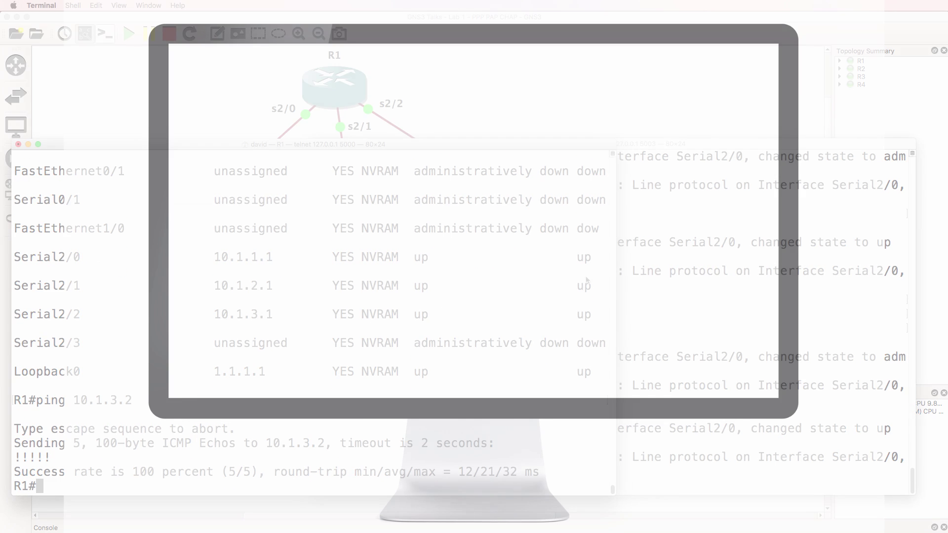